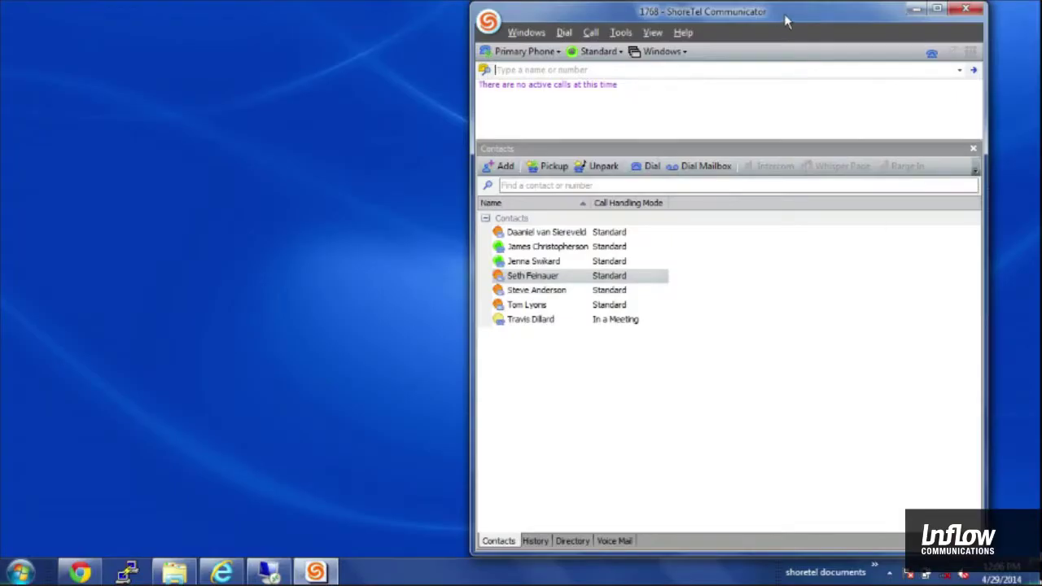
- Call the second contact in the contact list and hang up the outgoing call
left_click_drag(799, 15, 819, 16)
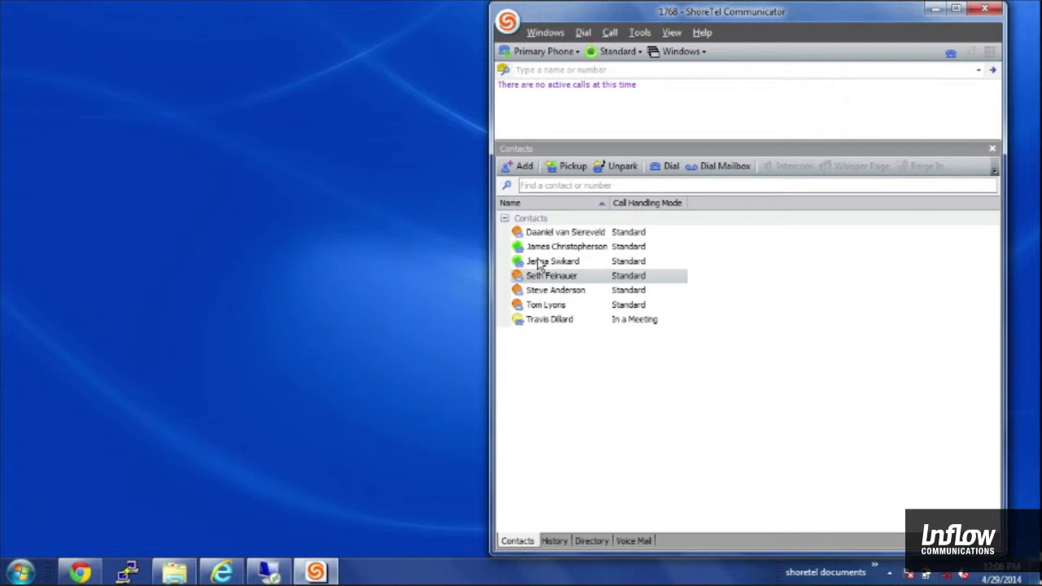
mouse_move(538, 255)
left_click(546, 248)
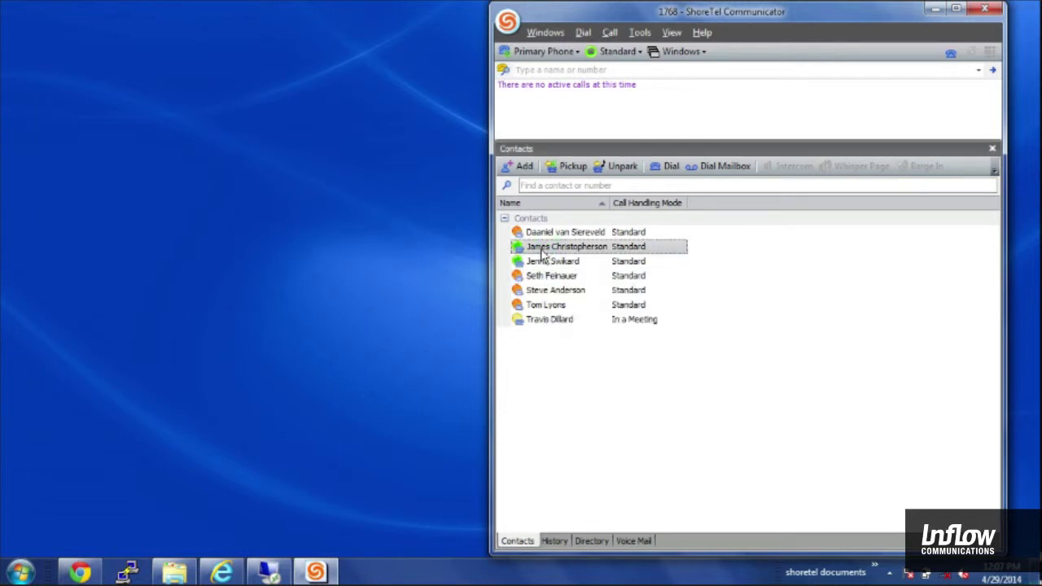
double_click(546, 250)
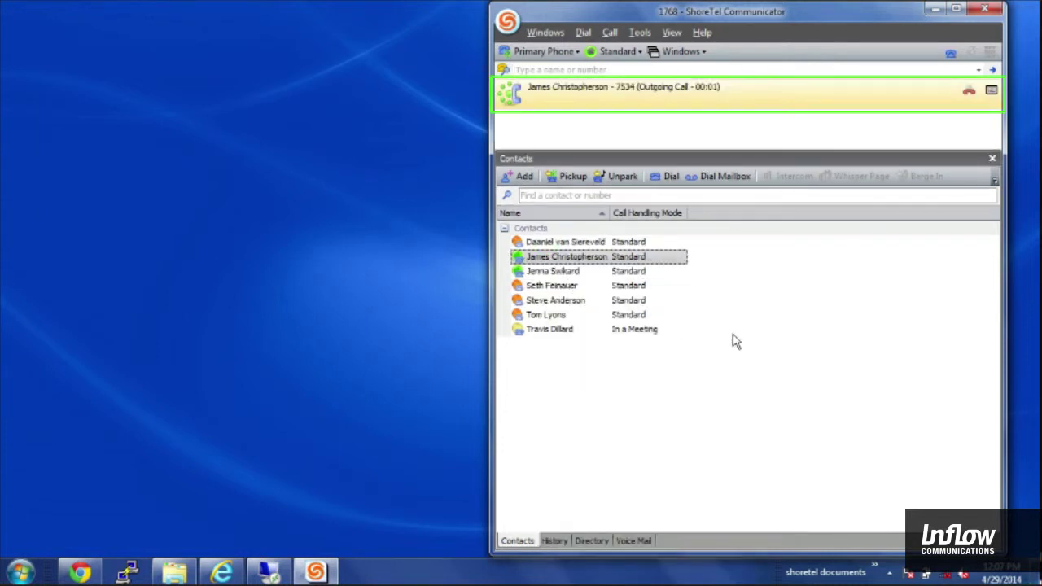
left_click(968, 92)
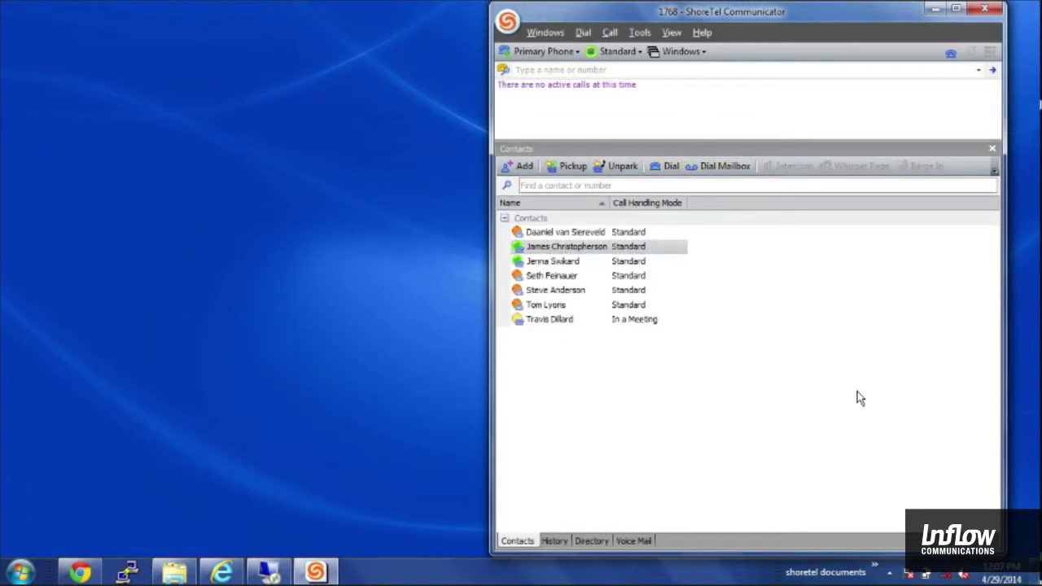
- Look up a coworker by first name and add the second matching directory entry to the Contacts group
mouse_move(594, 230)
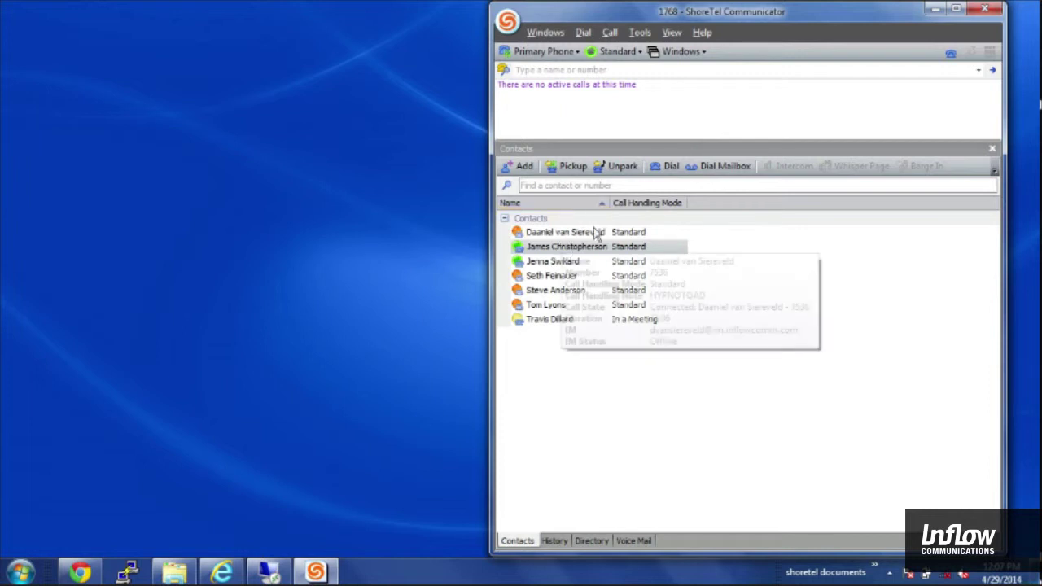
left_click(523, 168)
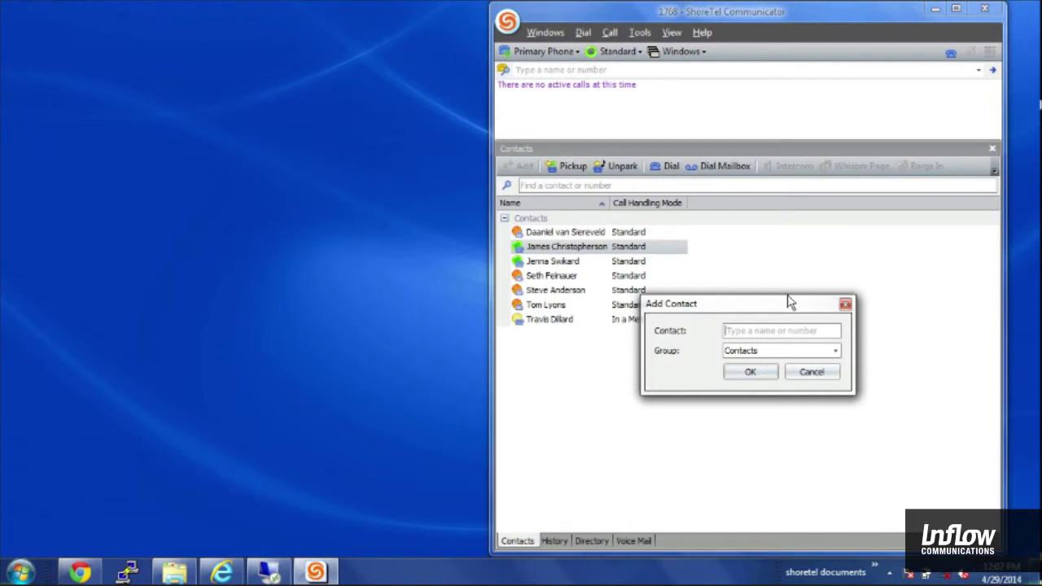
type("chris")
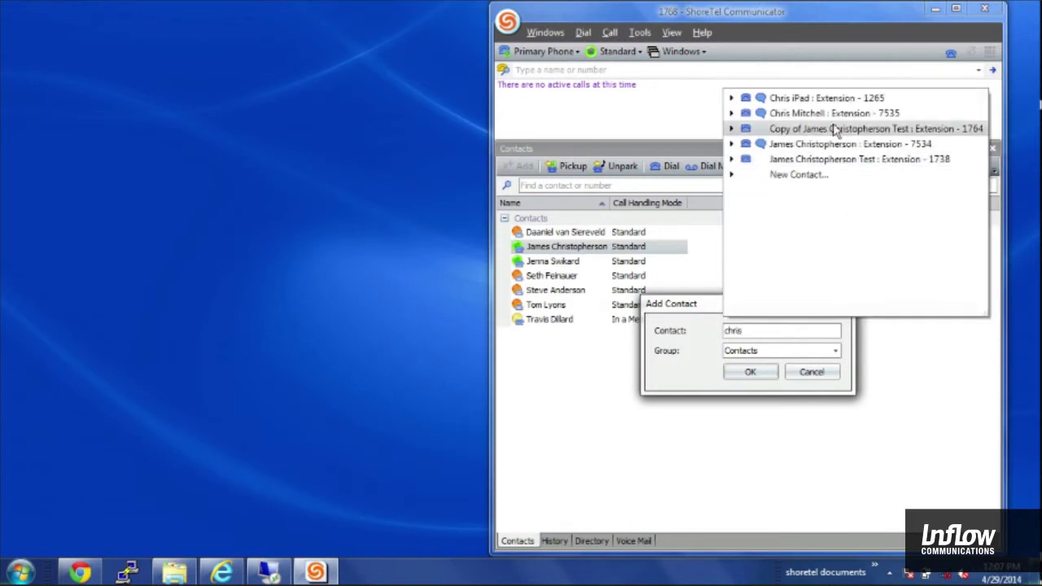
left_click(826, 114)
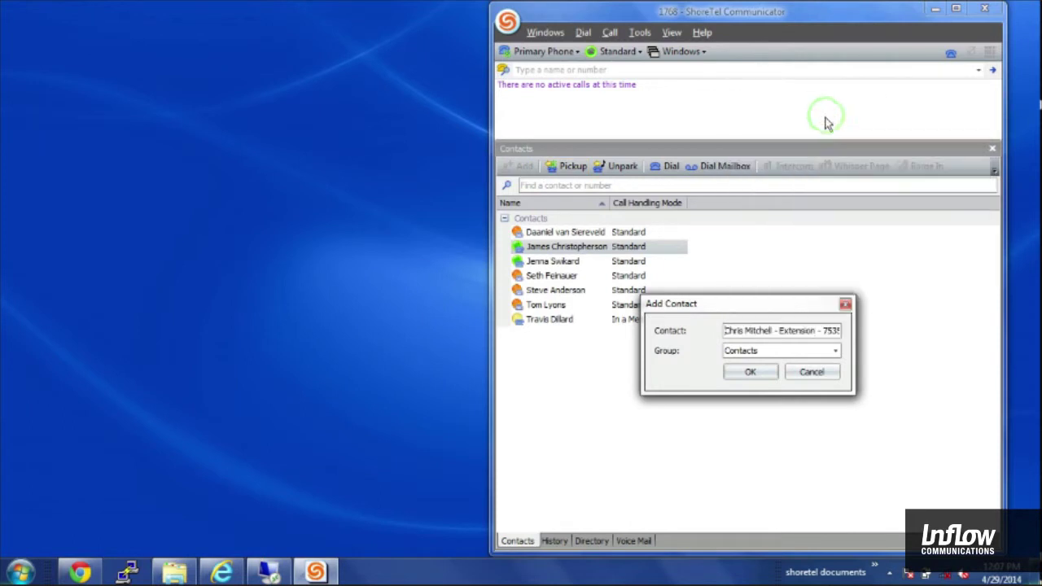
left_click(750, 372)
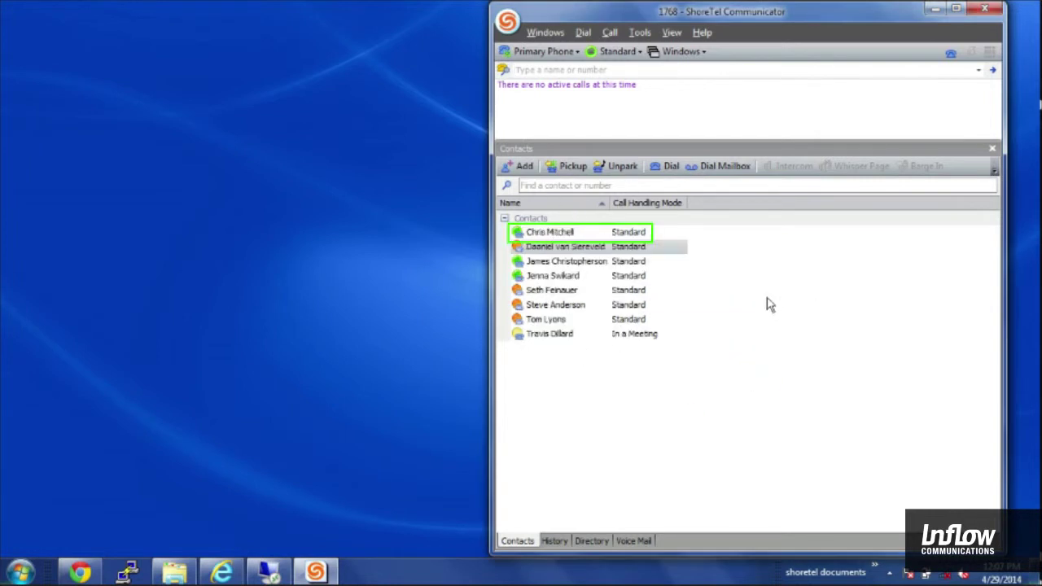
- View the actions available for the third contact in the list
mouse_move(545, 235)
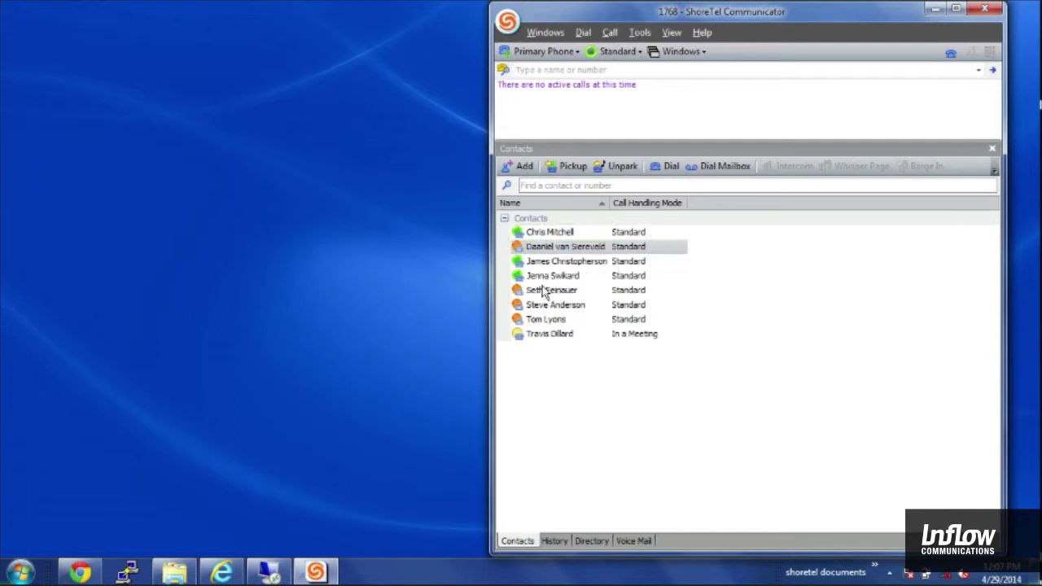
right_click(545, 261)
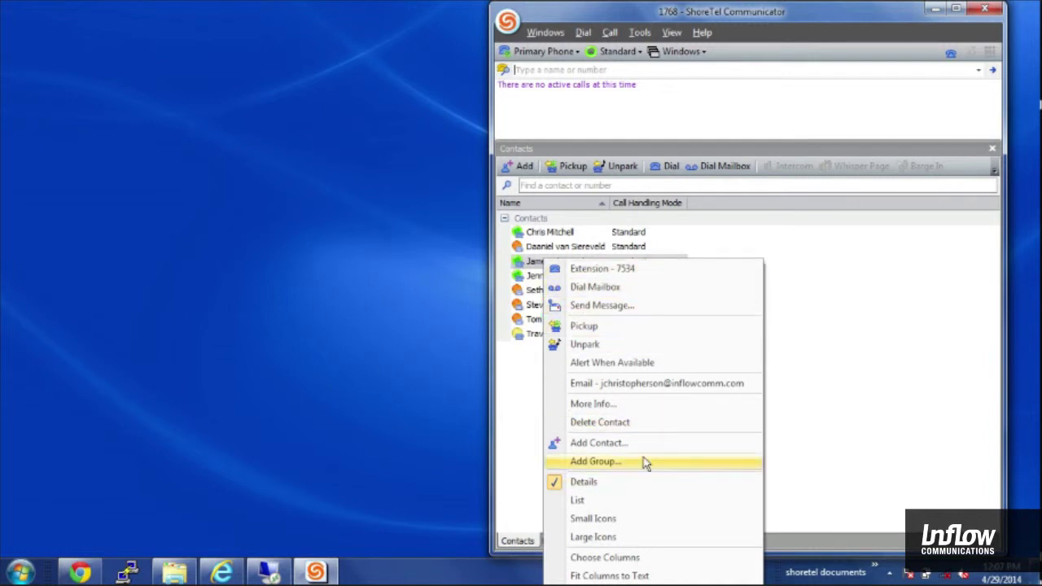
left_click(932, 396)
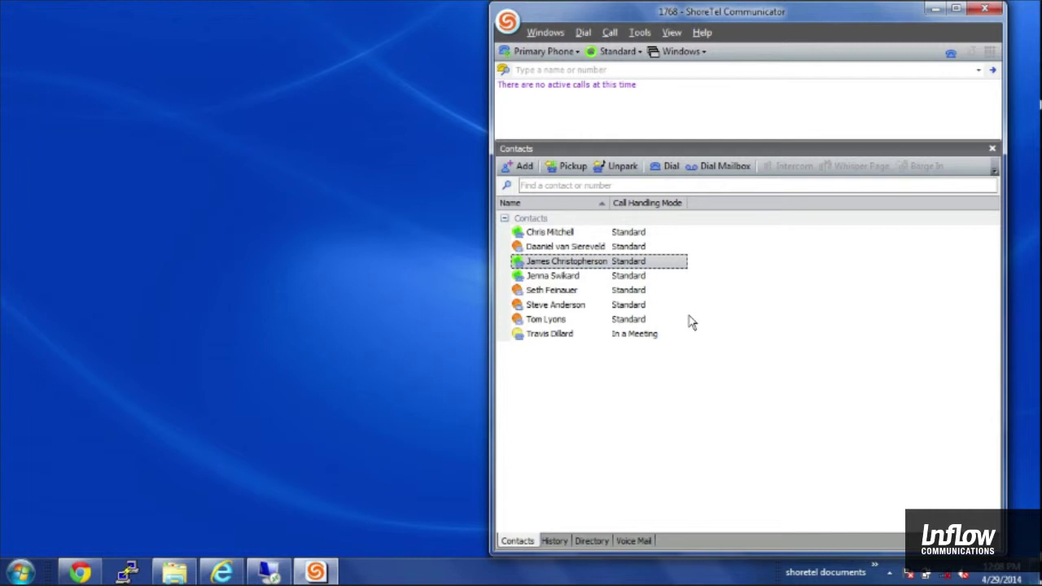
- Open the voice mail inbox and review the playback device options and the actions available for its message
mouse_move(635, 269)
left_click(647, 546)
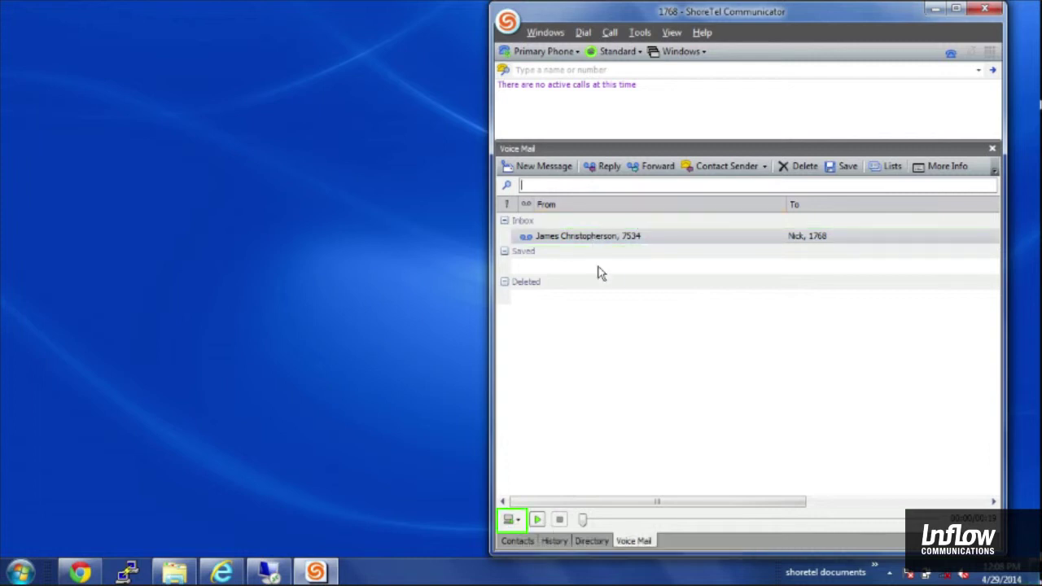
left_click(518, 521)
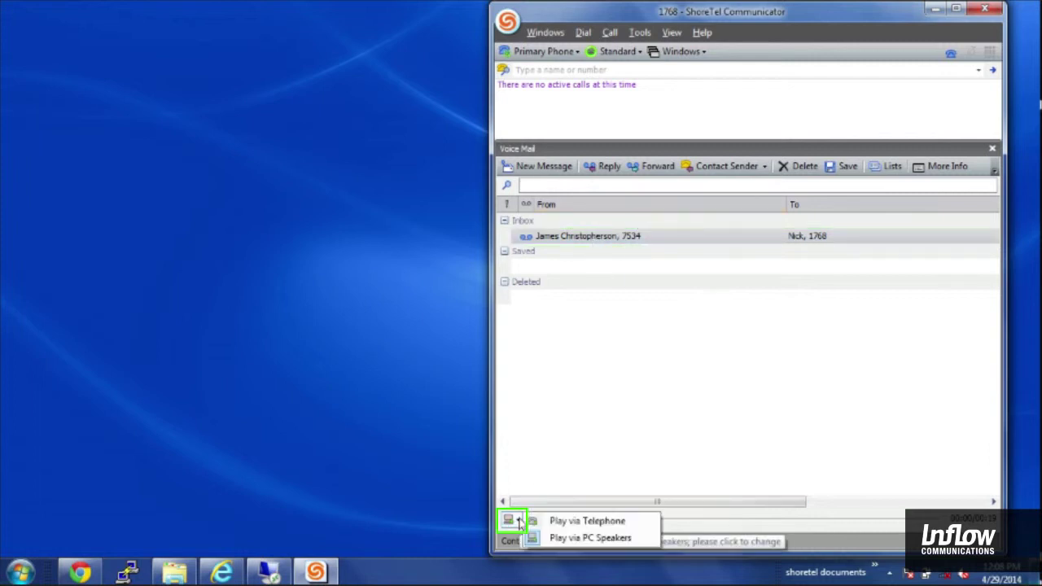
left_click(634, 550)
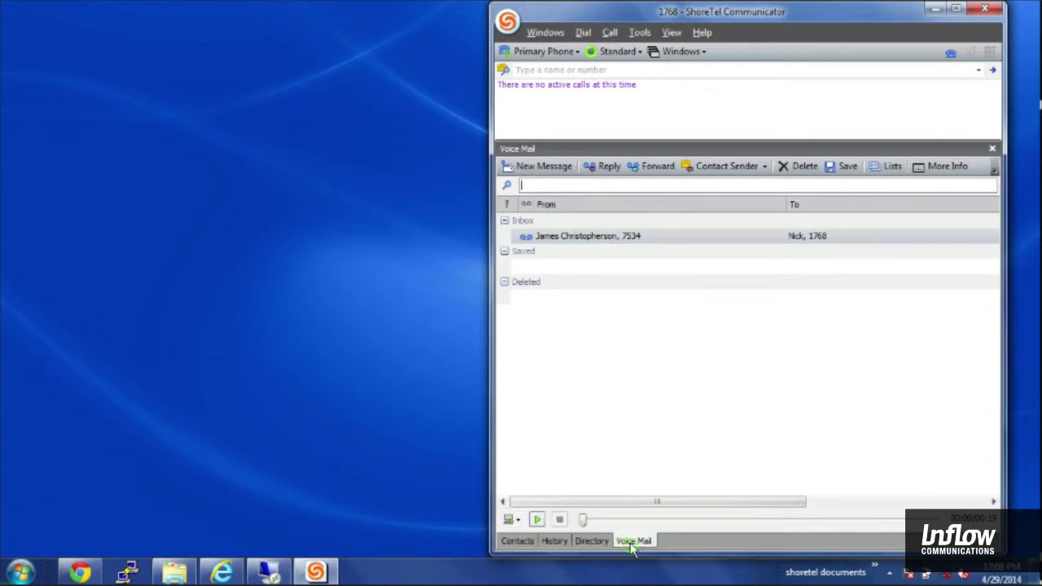
right_click(593, 242)
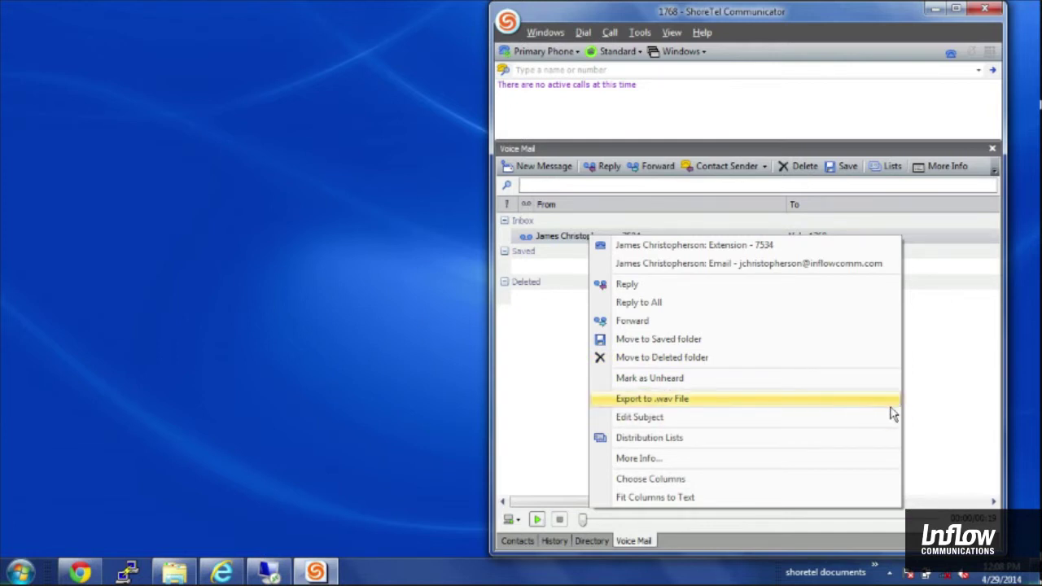
left_click(968, 358)
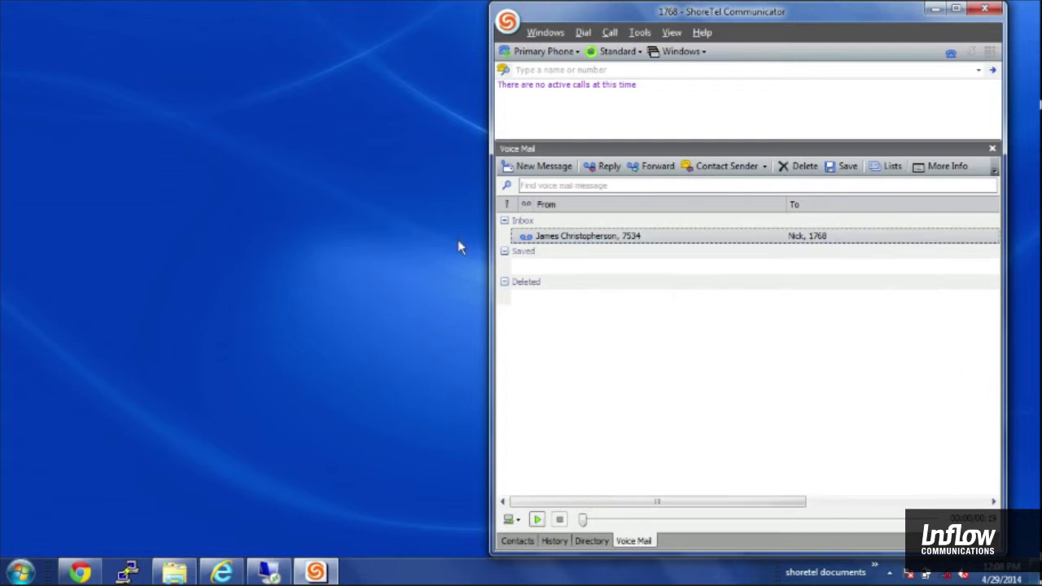
- Move the inbox voice mail message to the Deleted folder
left_click(538, 520)
right_click(577, 238)
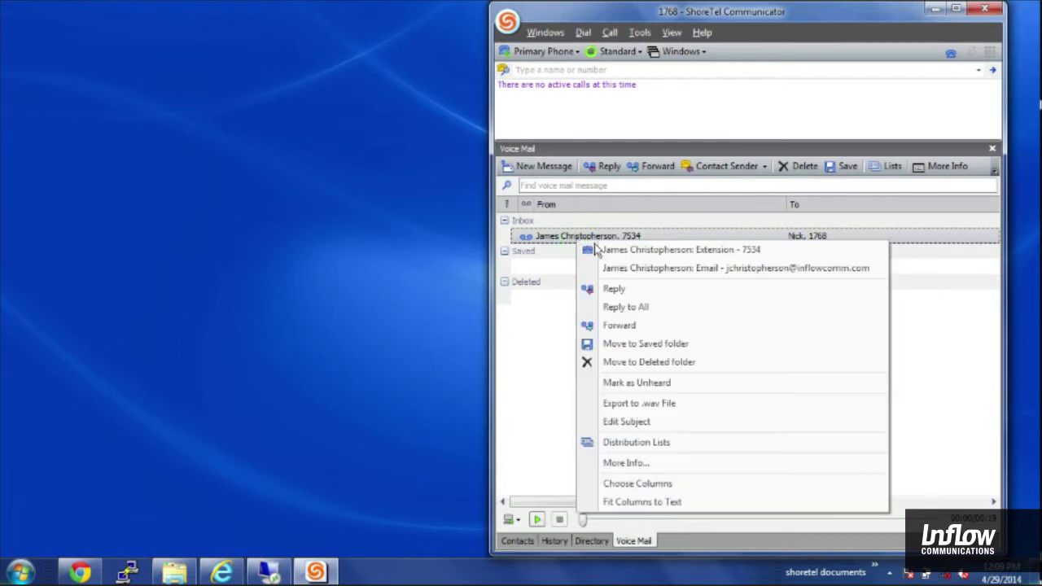
left_click(714, 364)
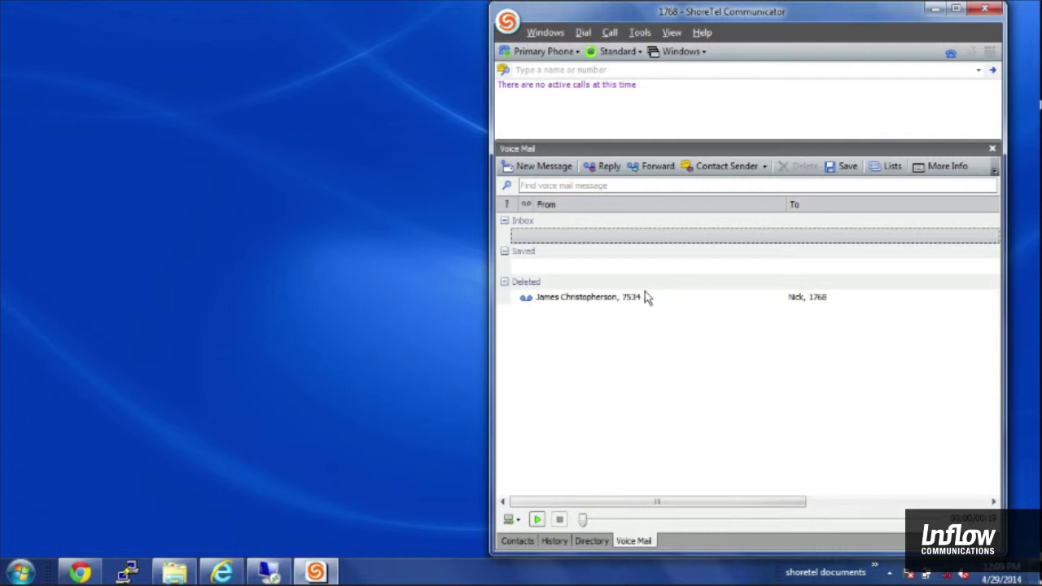
- Return to the contacts and open the call handling configuration for the Extended Absence mode
left_click(519, 541)
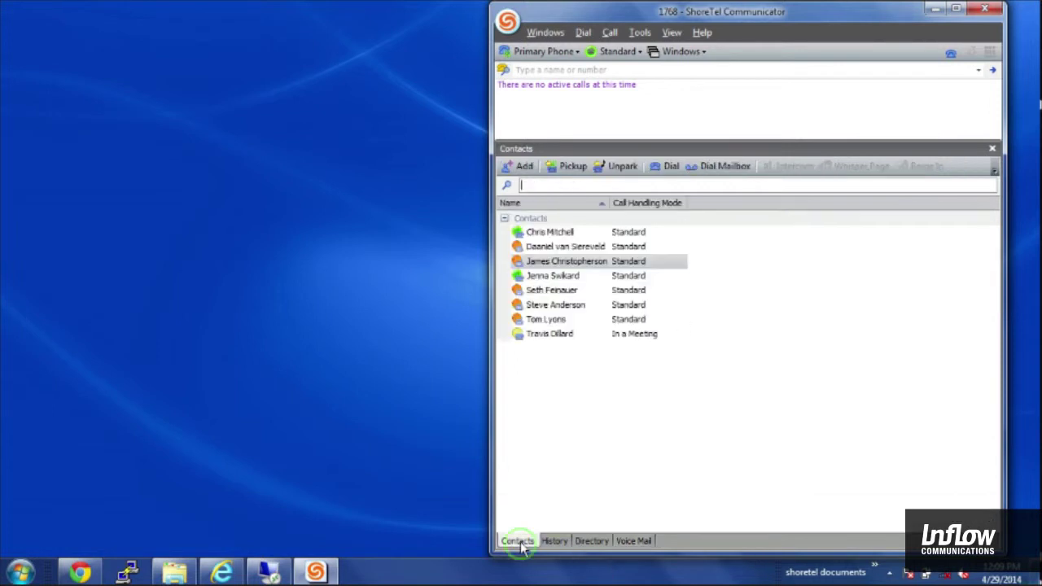
left_click(640, 52)
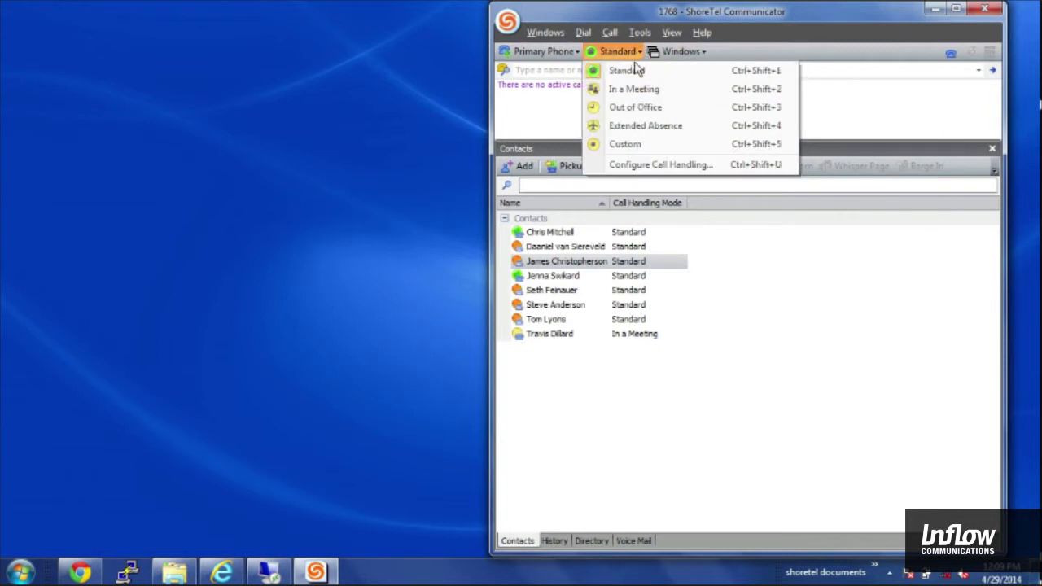
left_click(727, 176)
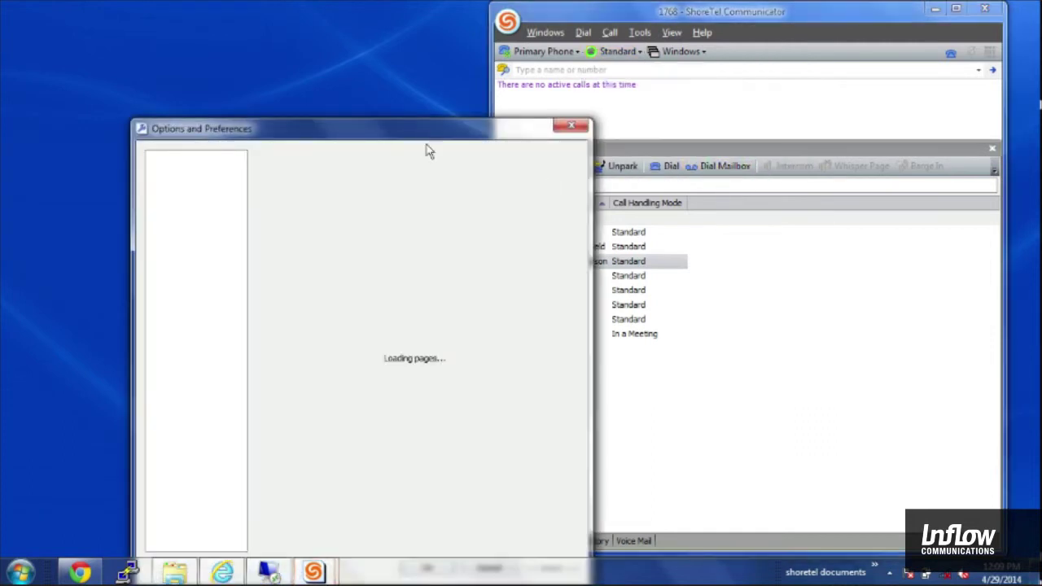
left_click_drag(457, 137, 378, 39)
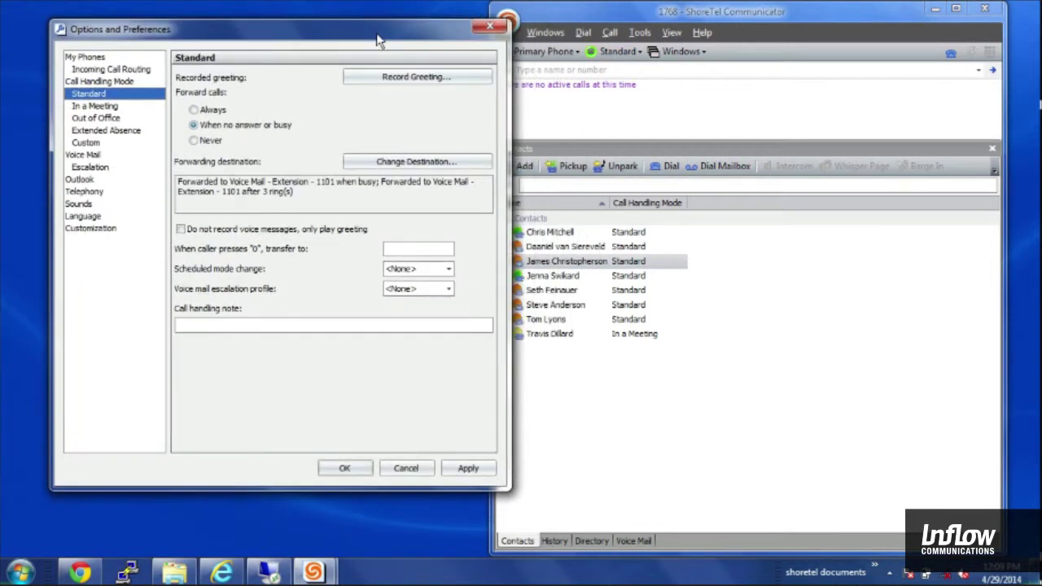
left_click(110, 130)
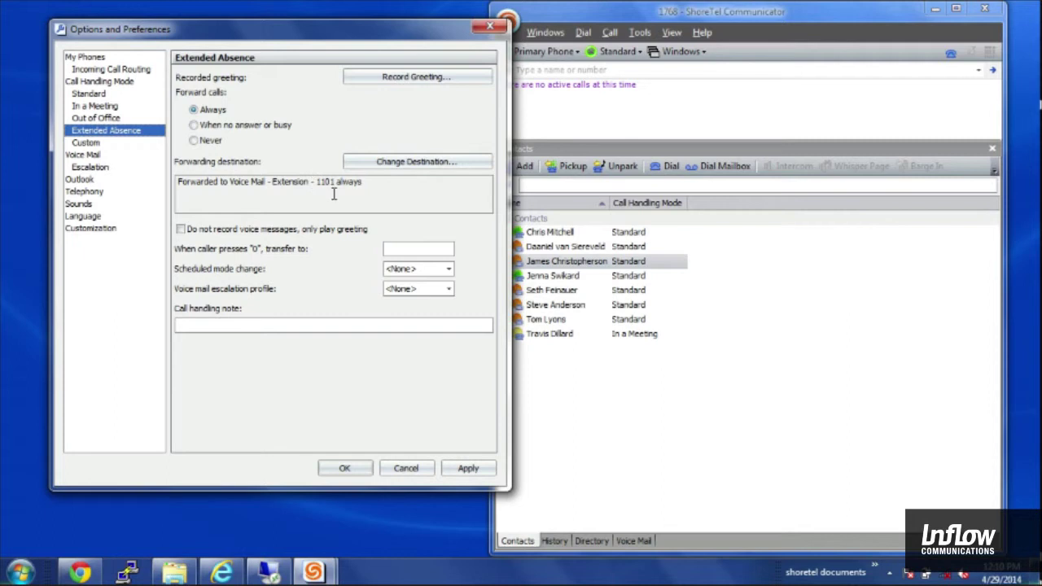
- View the recording device options for the Extended Absence greeting, without recording one
left_click(416, 82)
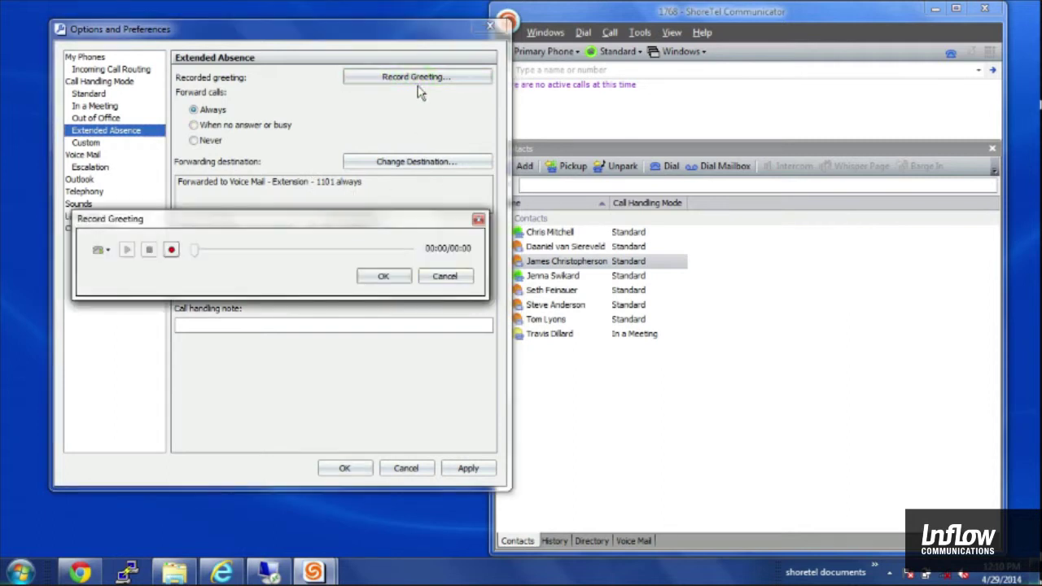
left_click_drag(364, 226, 386, 268)
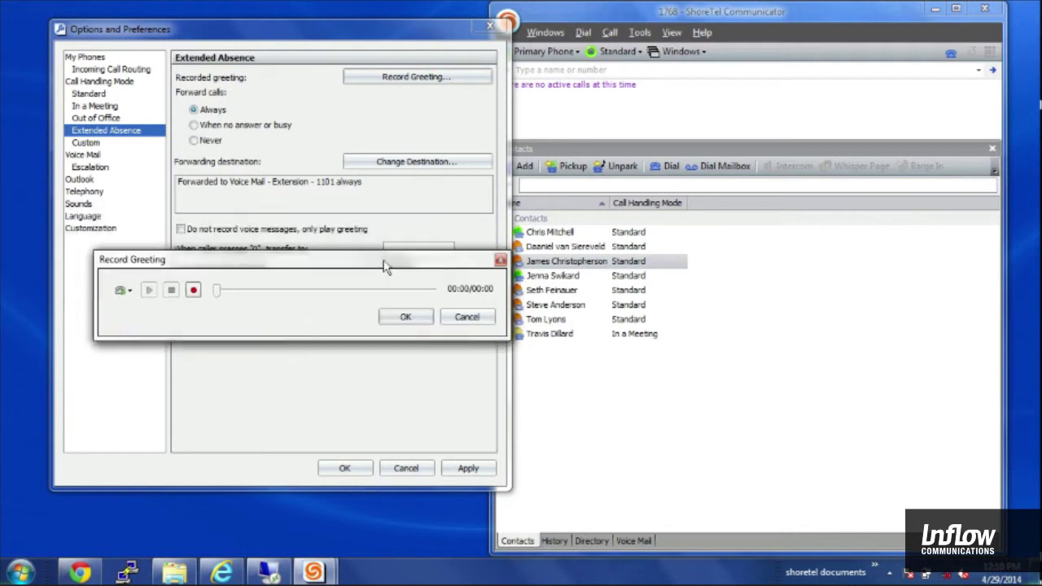
left_click(130, 293)
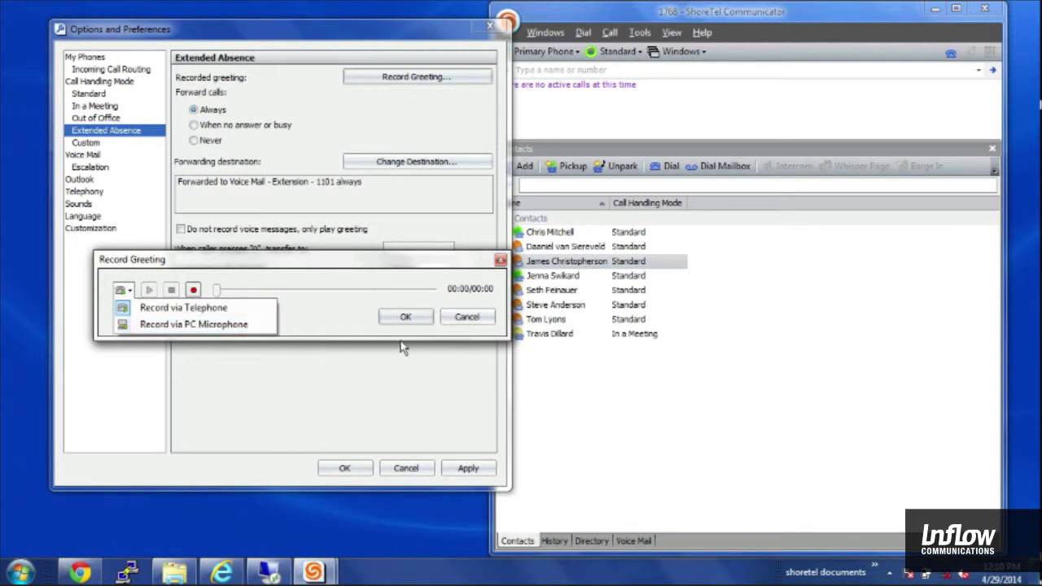
left_click(322, 320)
left_click(466, 317)
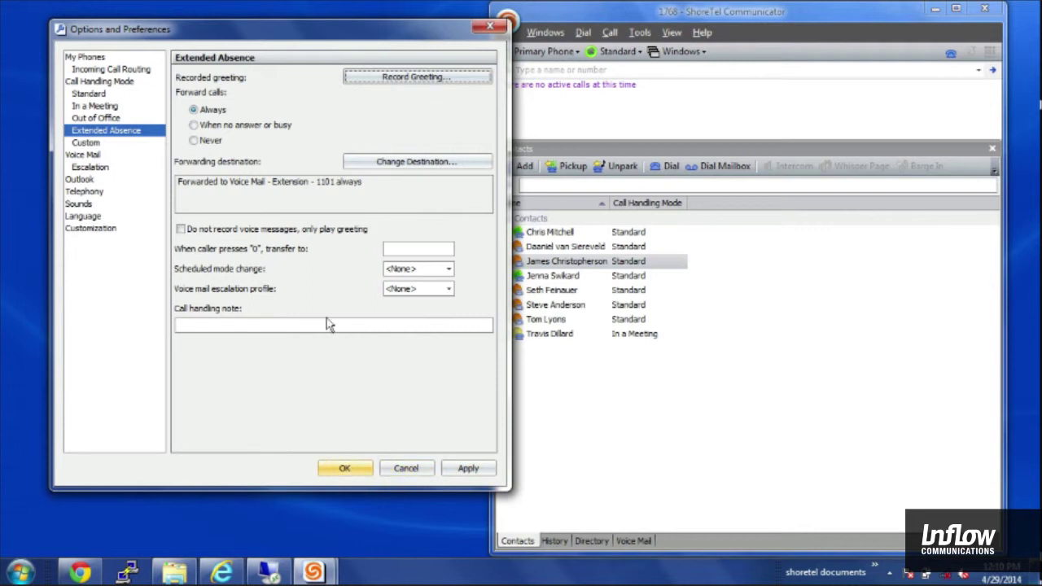
- Set the Extended Absence call handling note to "Hi I'm on vacation!" and save the preferences
key("Tab")
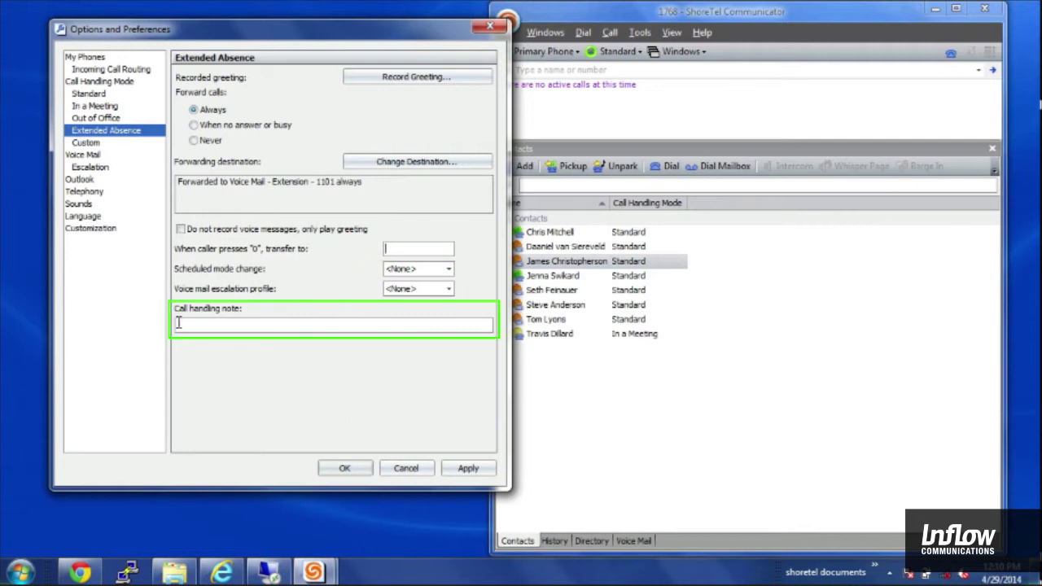
left_click(228, 325)
type("Hi I'm on vacation!")
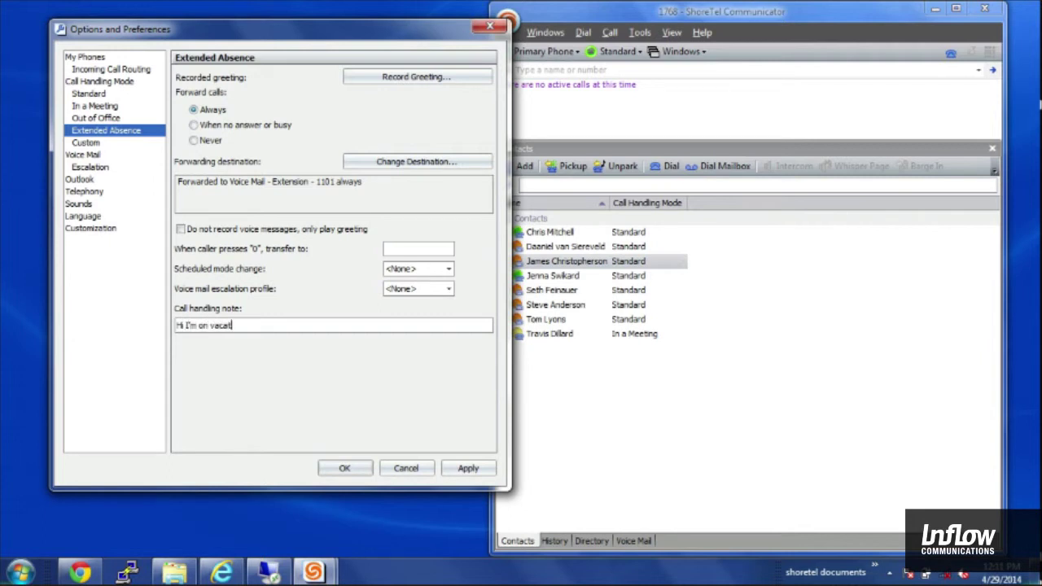
left_click(340, 468)
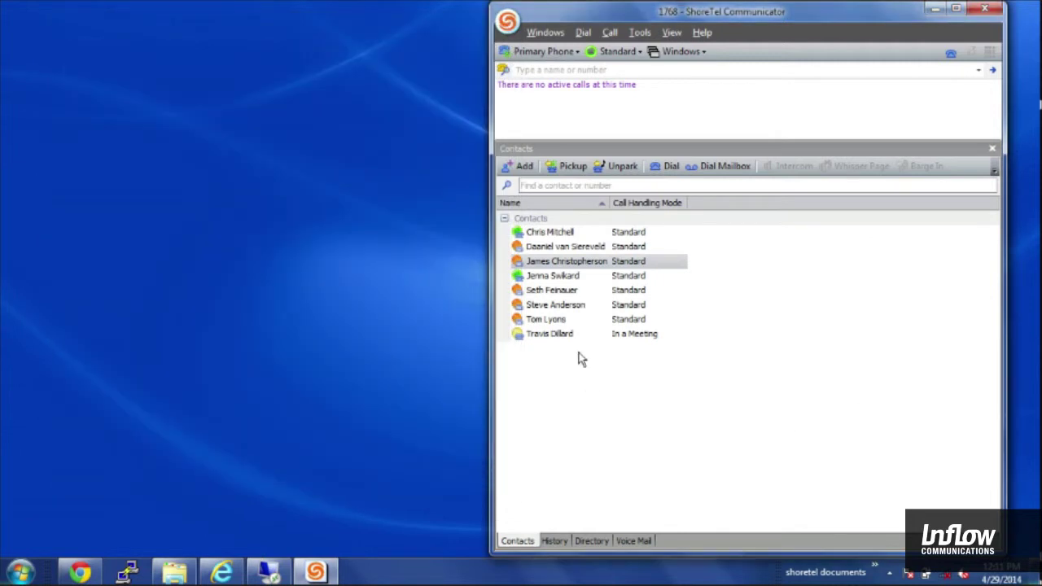
- Look up the account's own user by first name and add that extension to the Contacts group
left_click(521, 166)
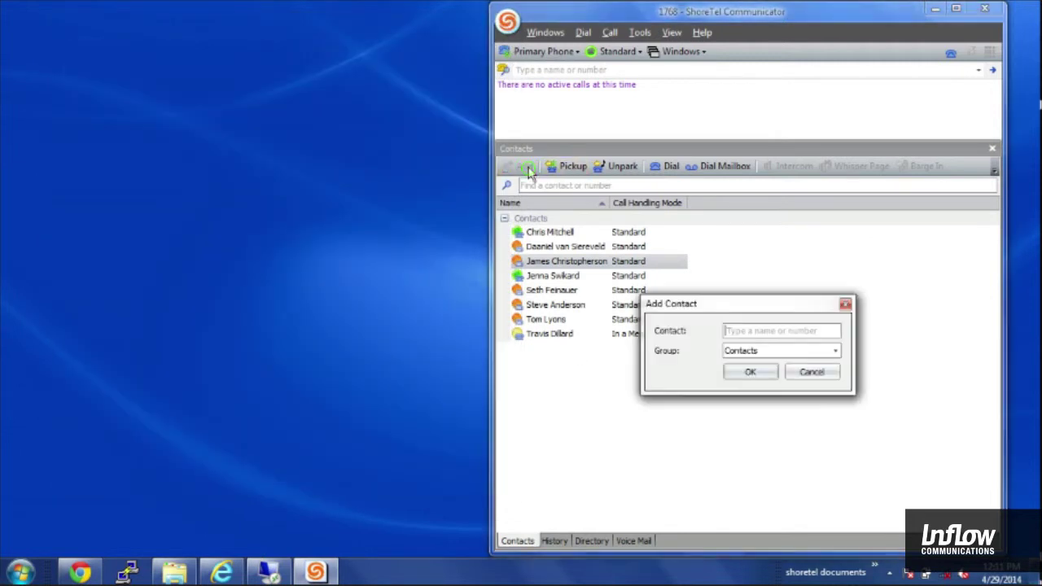
type("nick")
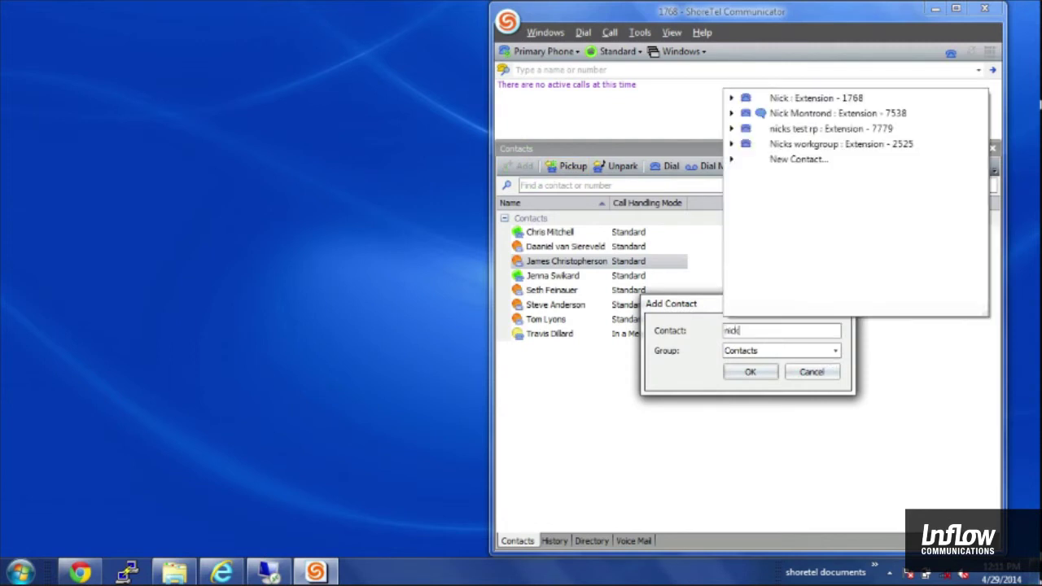
left_click(871, 98)
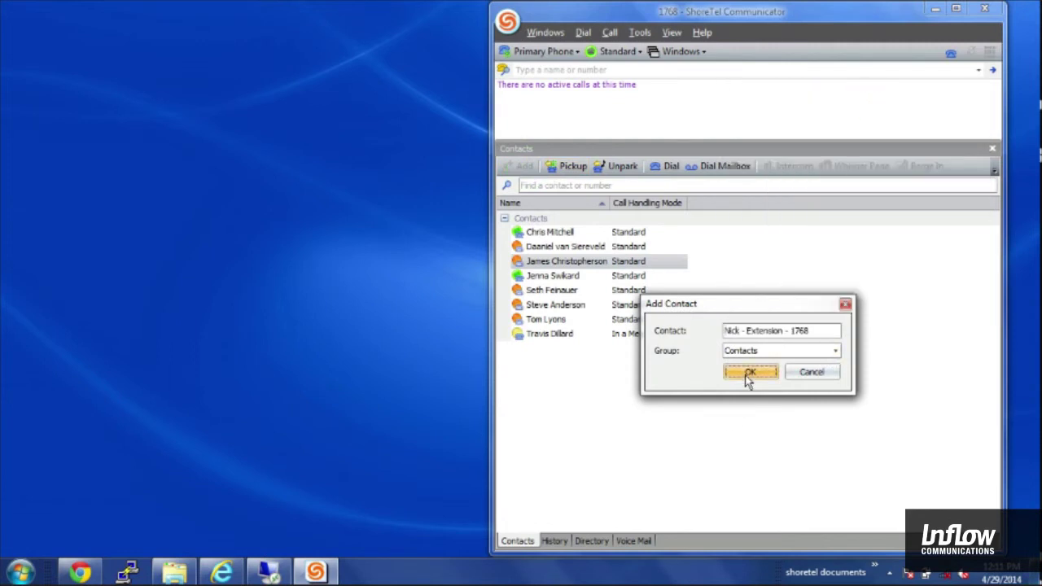
left_click(750, 372)
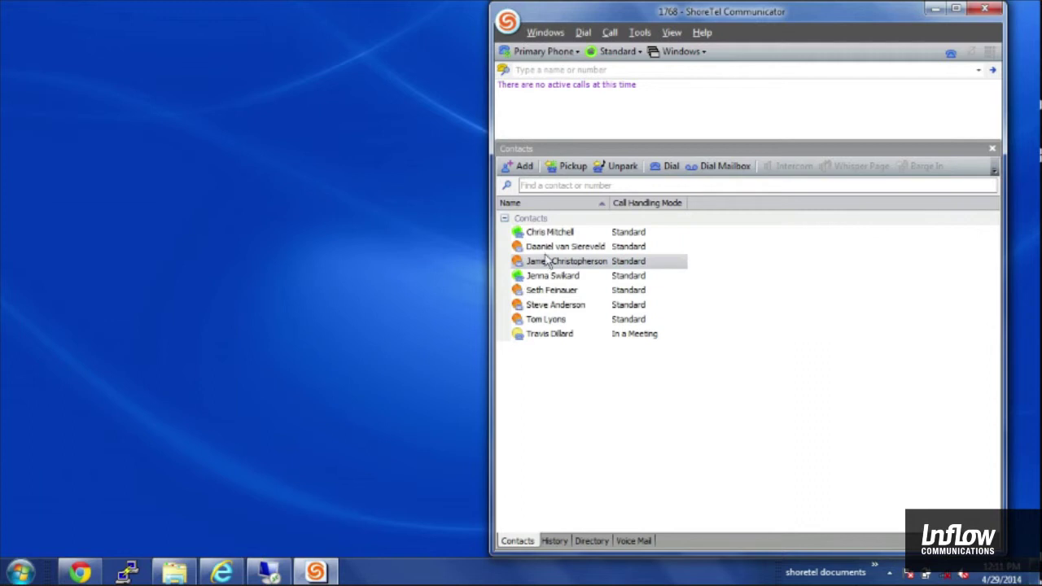
- Switch the call handling mode to Extended Absence to check the account's own contact entry, and return the mode to Standard
mouse_move(535, 298)
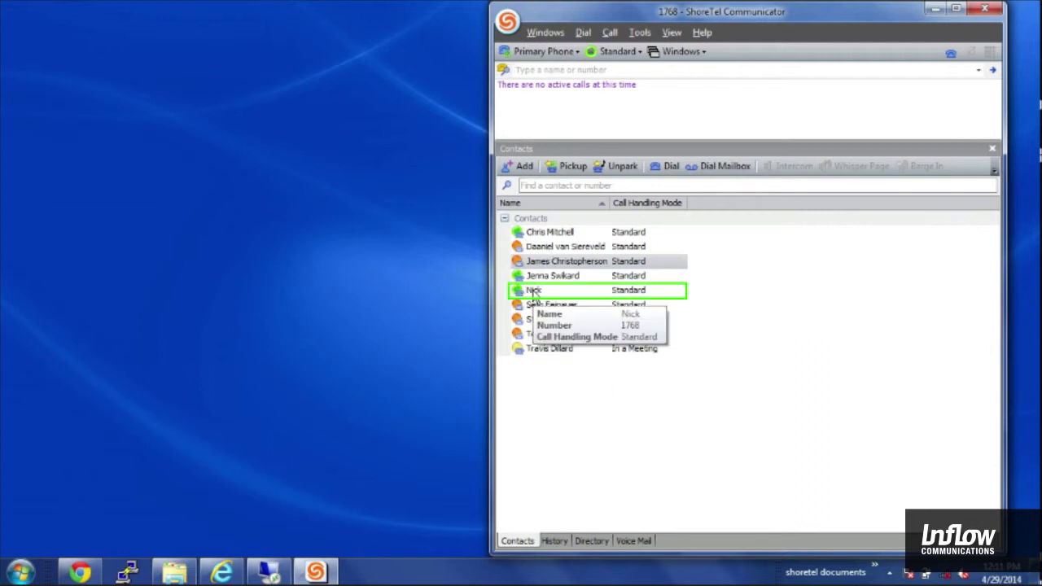
left_click(536, 293)
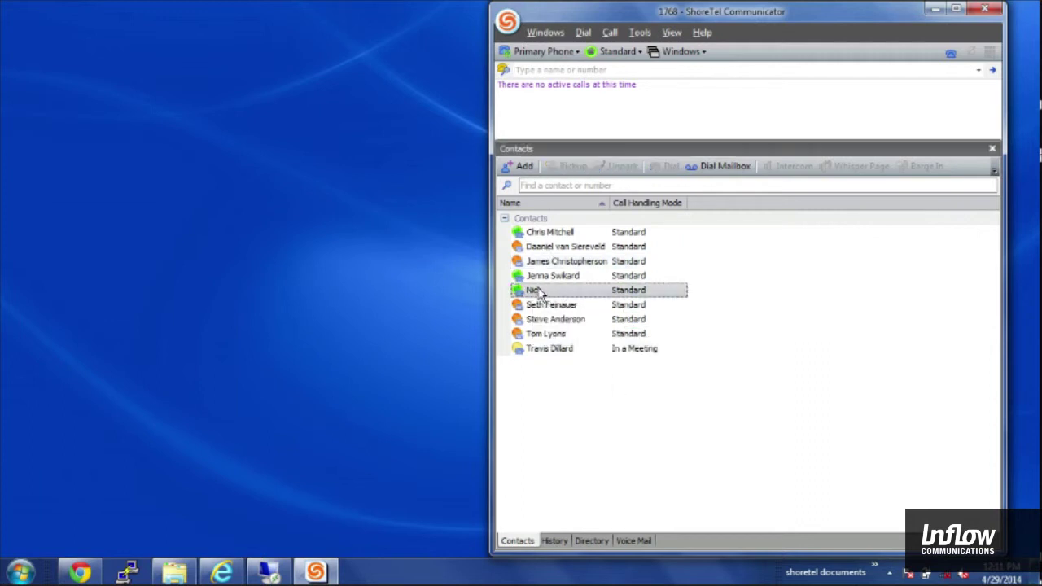
left_click(619, 52)
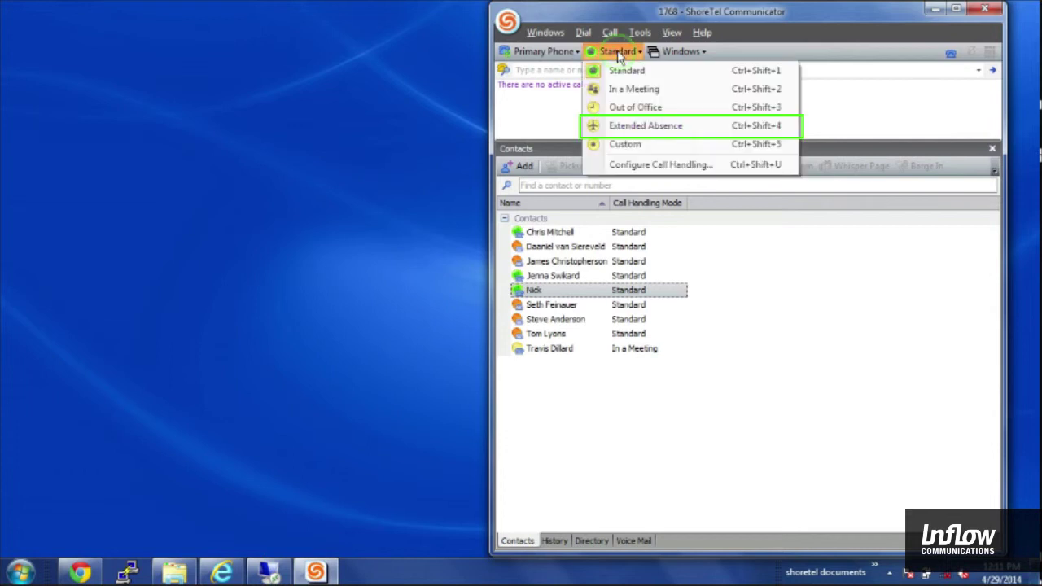
left_click(643, 126)
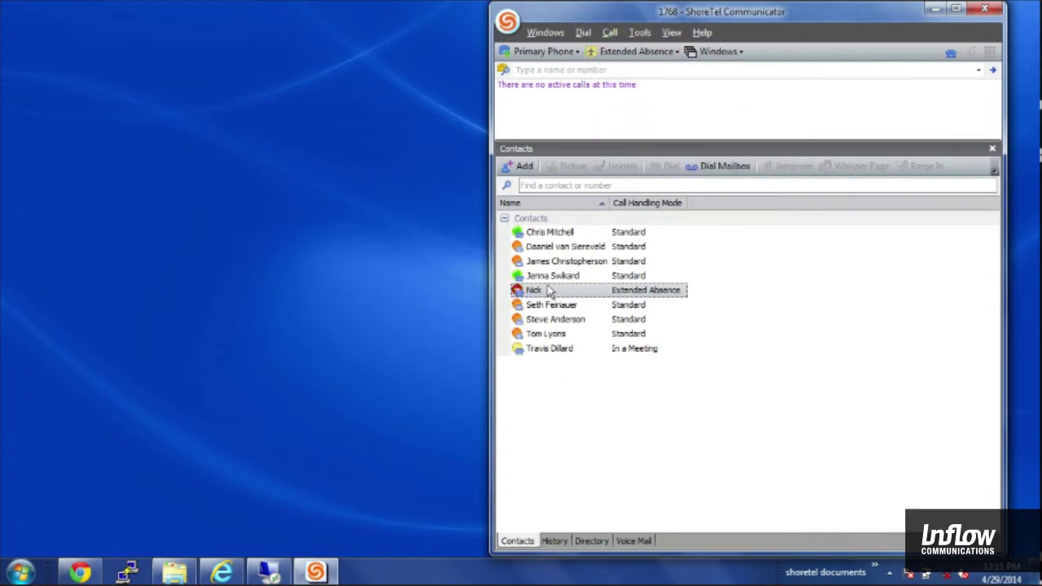
mouse_move(548, 297)
left_click(641, 51)
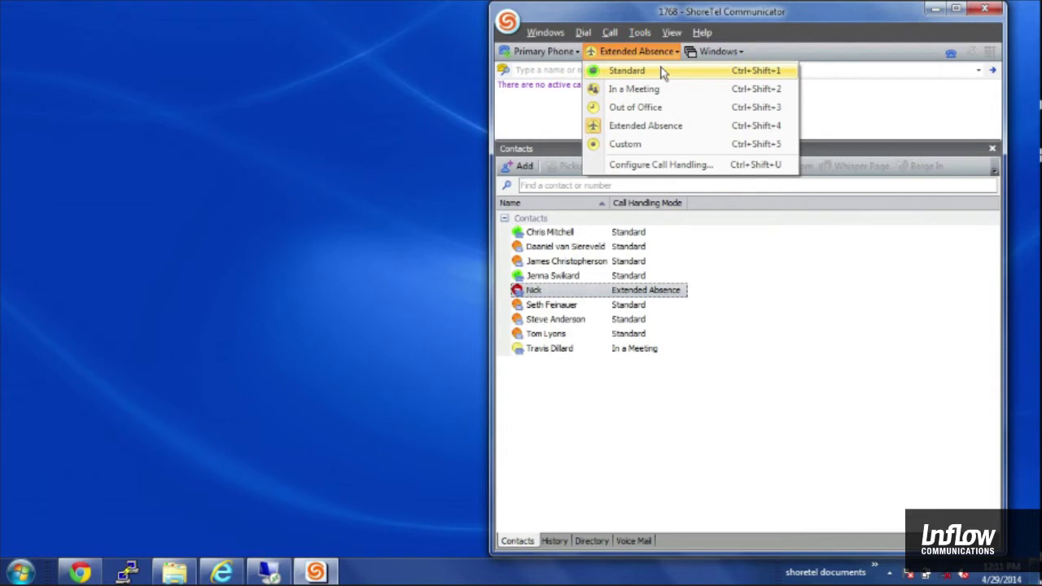
left_click(663, 73)
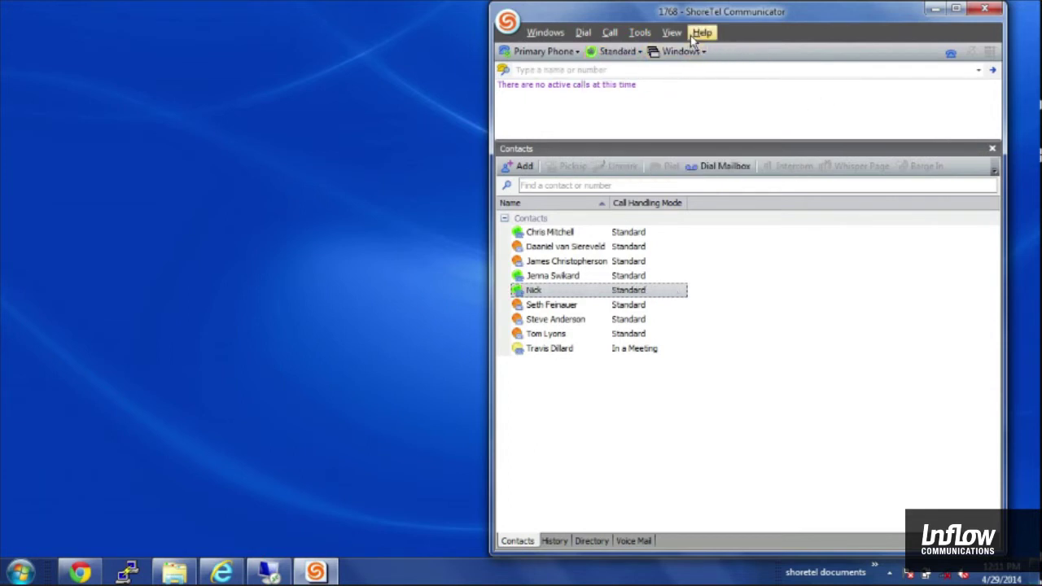
- Enter the mobile phone number under My Phones in the options and save the preferences
left_click(505, 22)
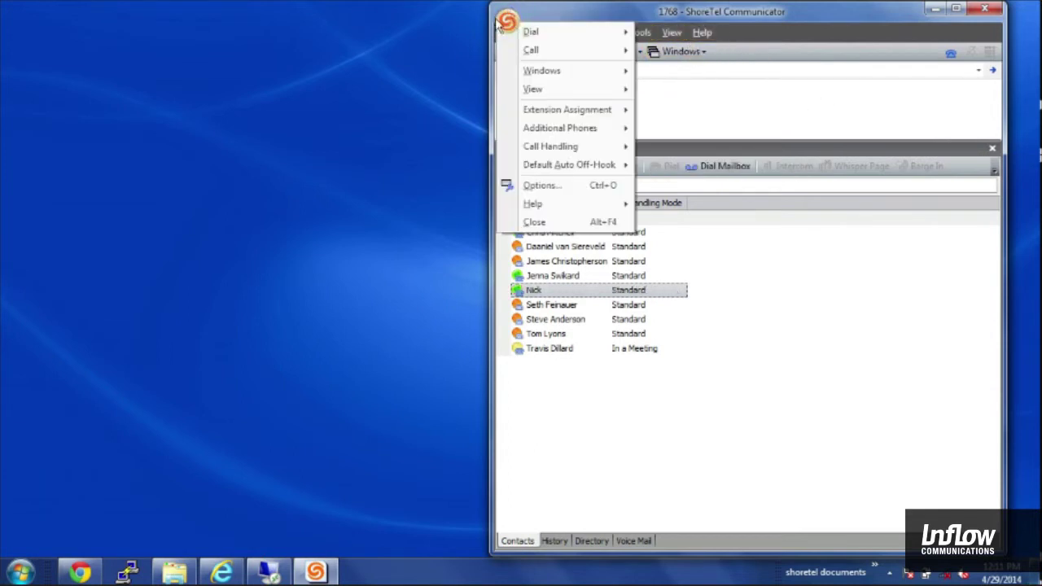
left_click(510, 22)
left_click(607, 186)
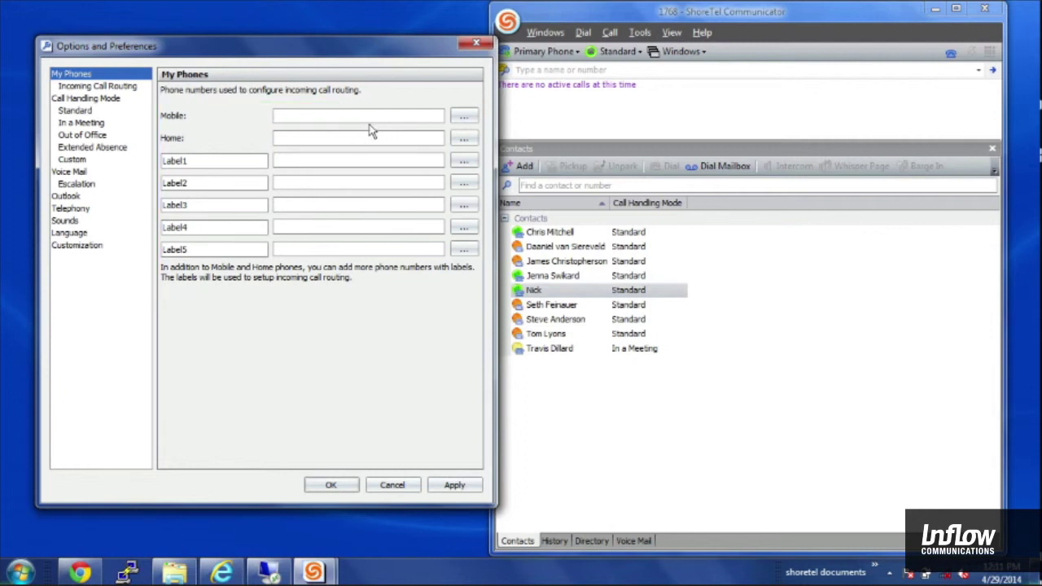
type("50")
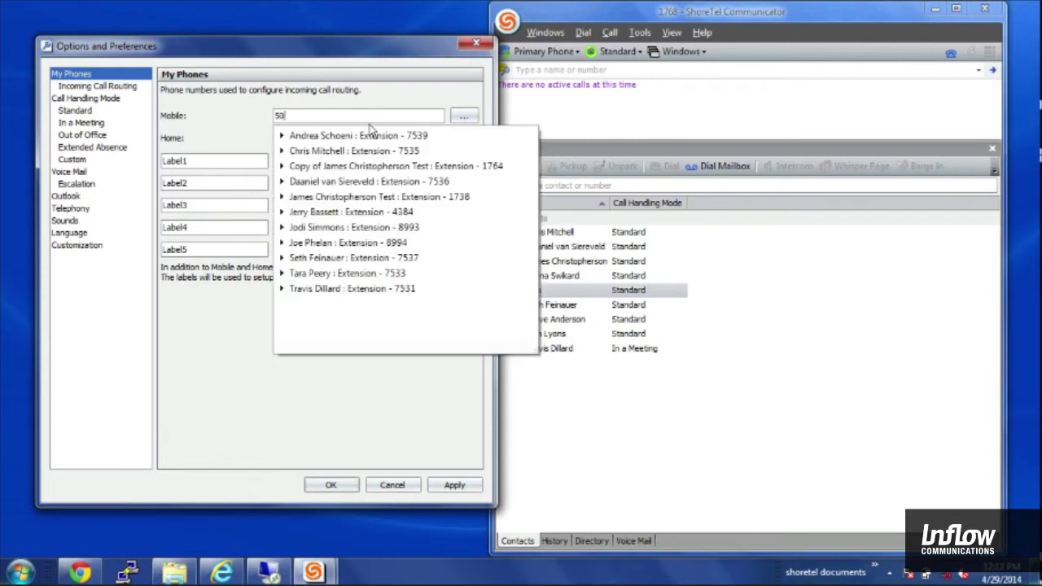
type("3-555-1")
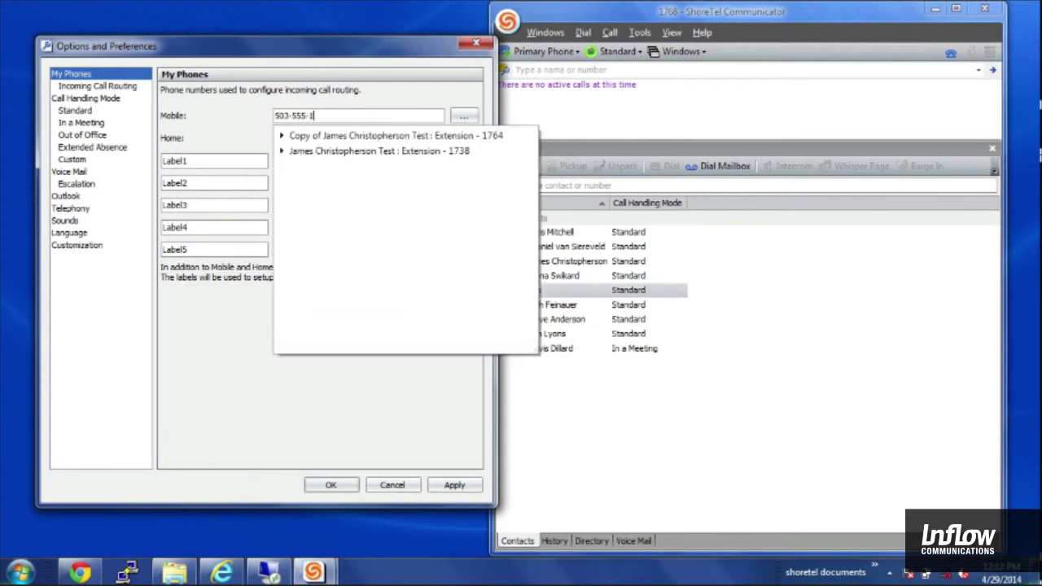
type("212")
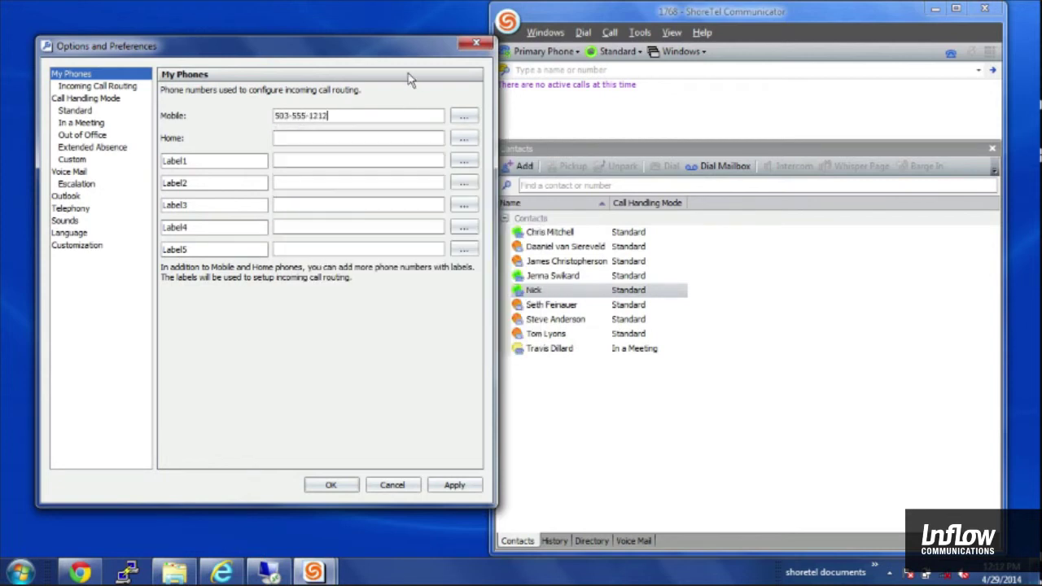
left_click(449, 487)
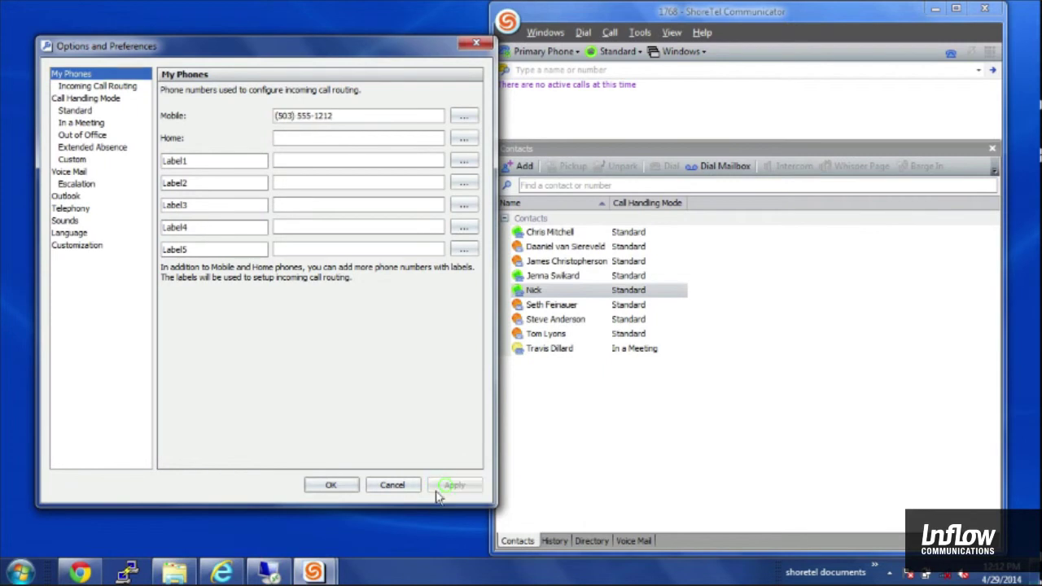
left_click(331, 487)
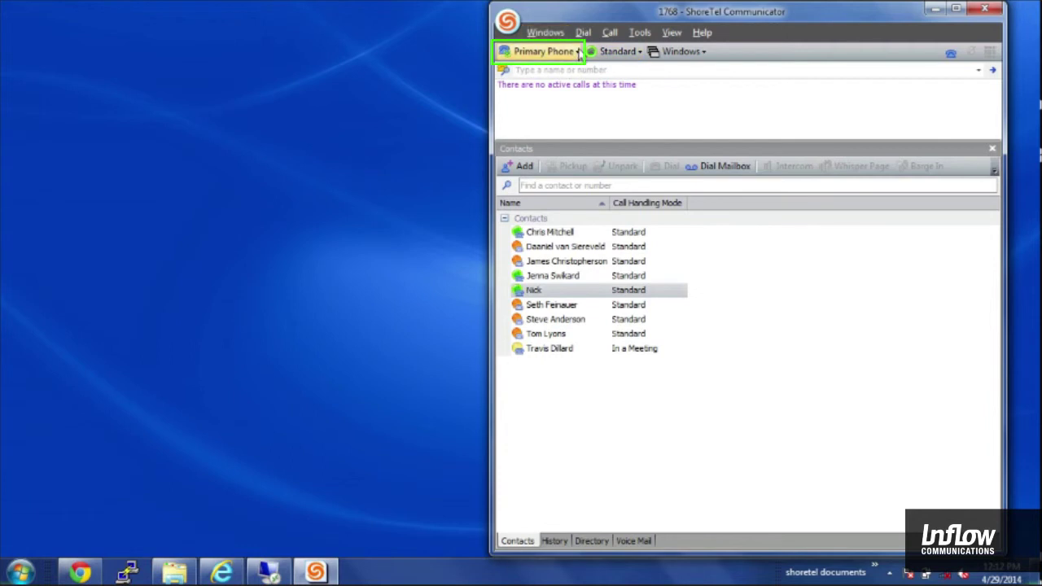
- Assign the extension to the Mobile phone and switch it back to Primary Phone
left_click(576, 53)
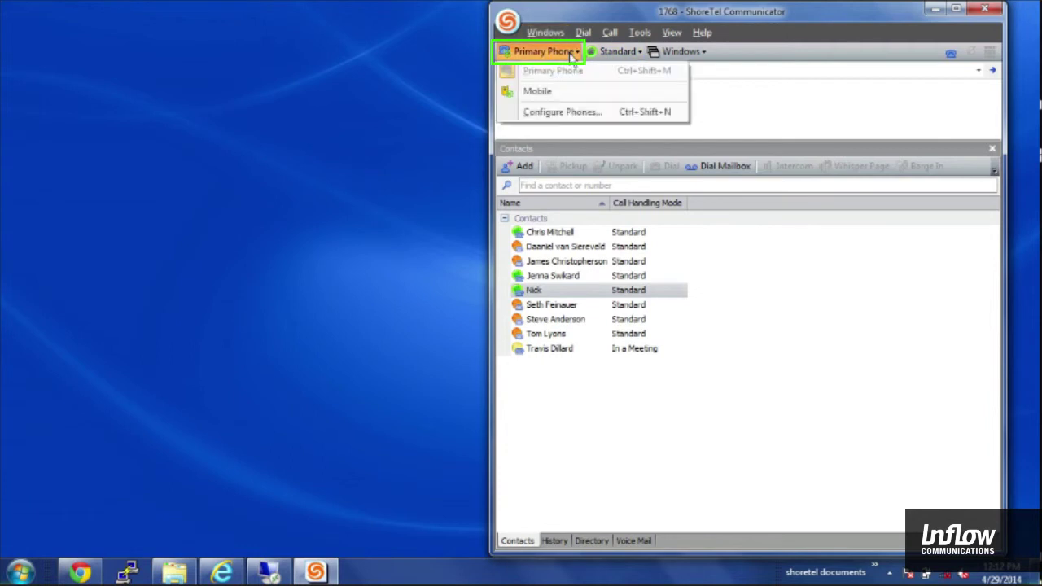
left_click(580, 92)
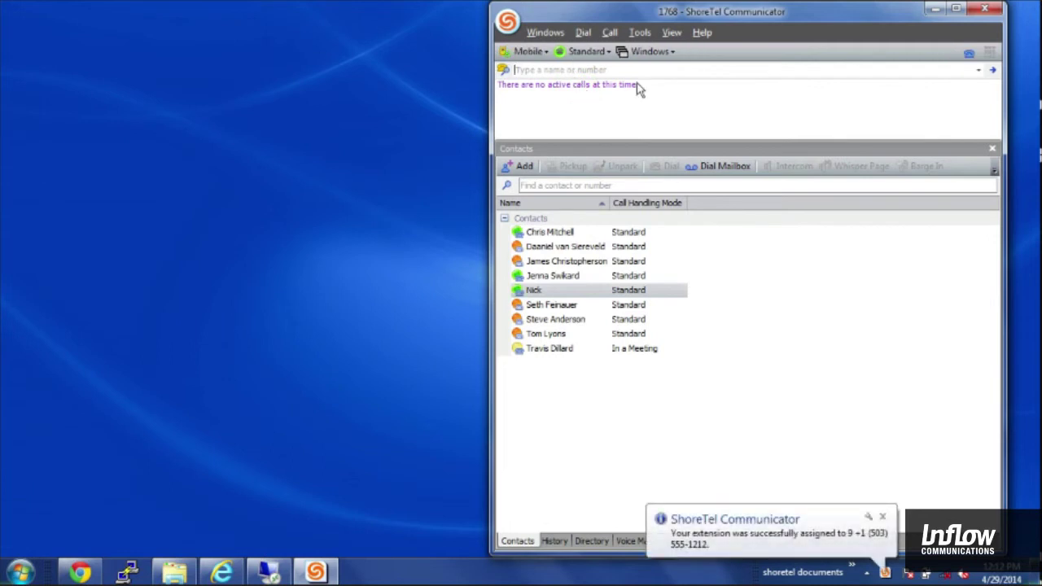
left_click(528, 51)
left_click(535, 70)
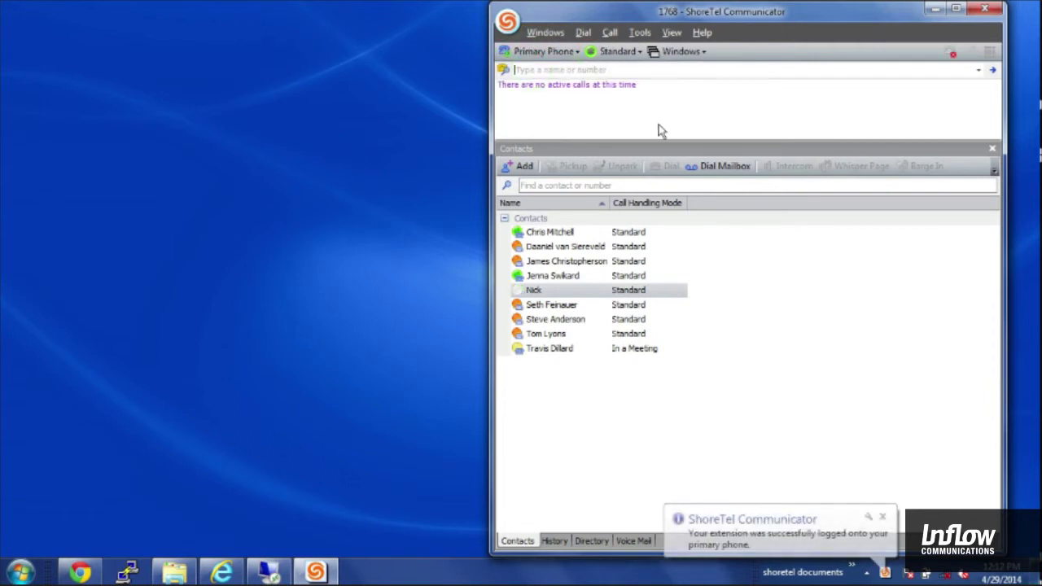
- Reopen the options and preferences and review the Voice Mail and Outlook settings
left_click(507, 21)
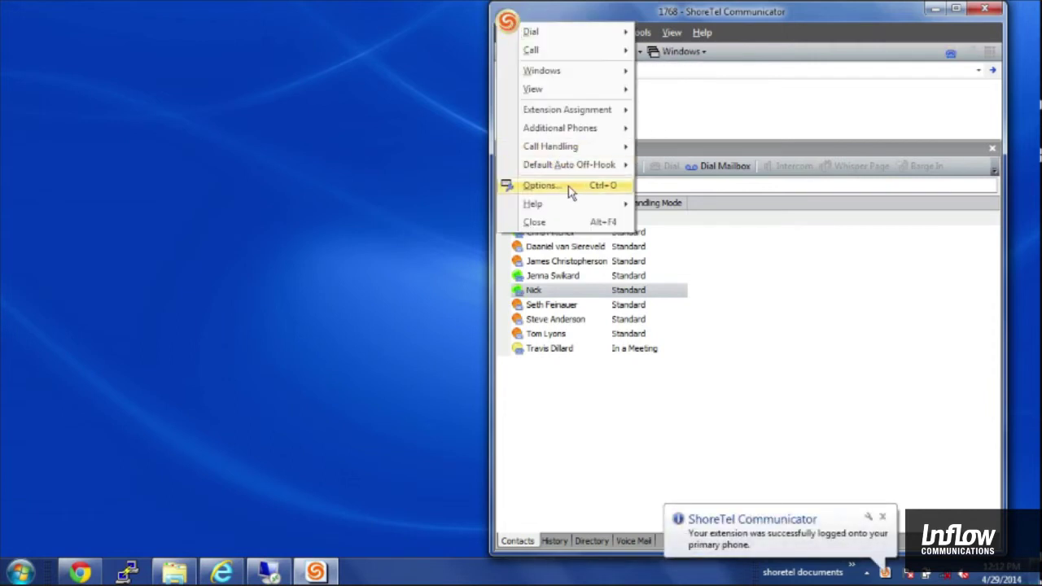
left_click(540, 186)
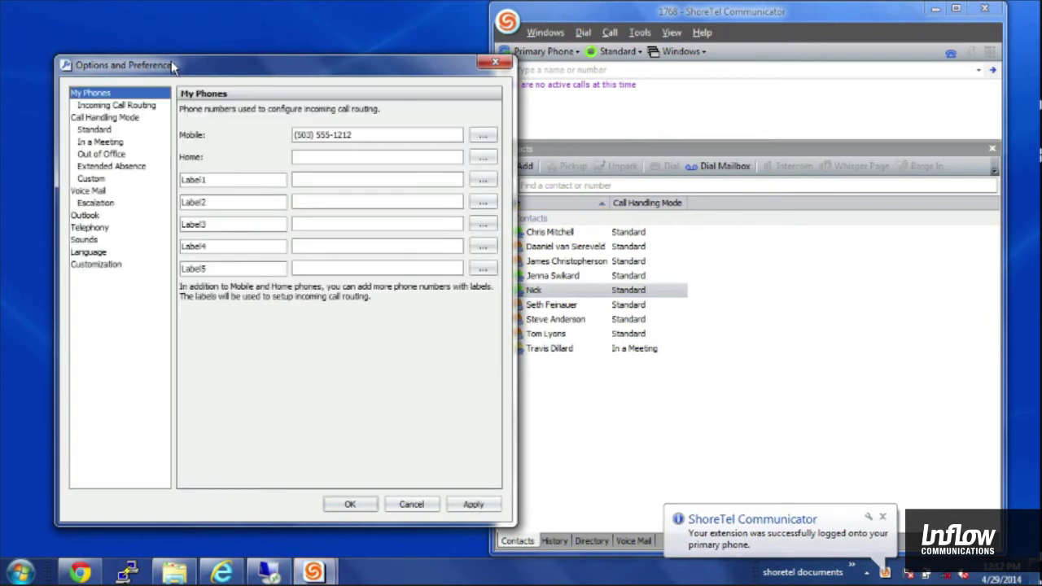
left_click_drag(171, 61, 153, 37)
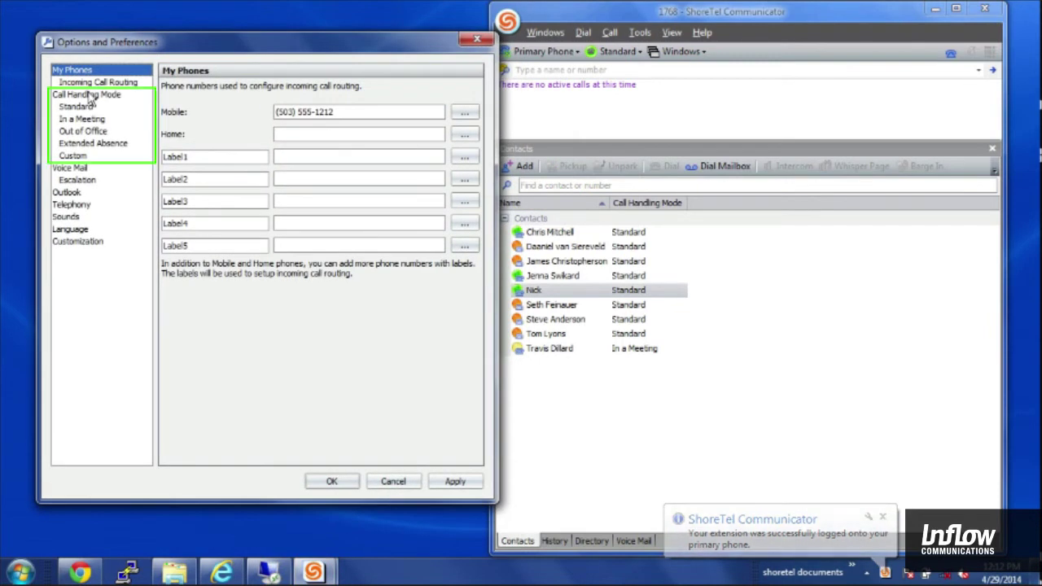
left_click(82, 169)
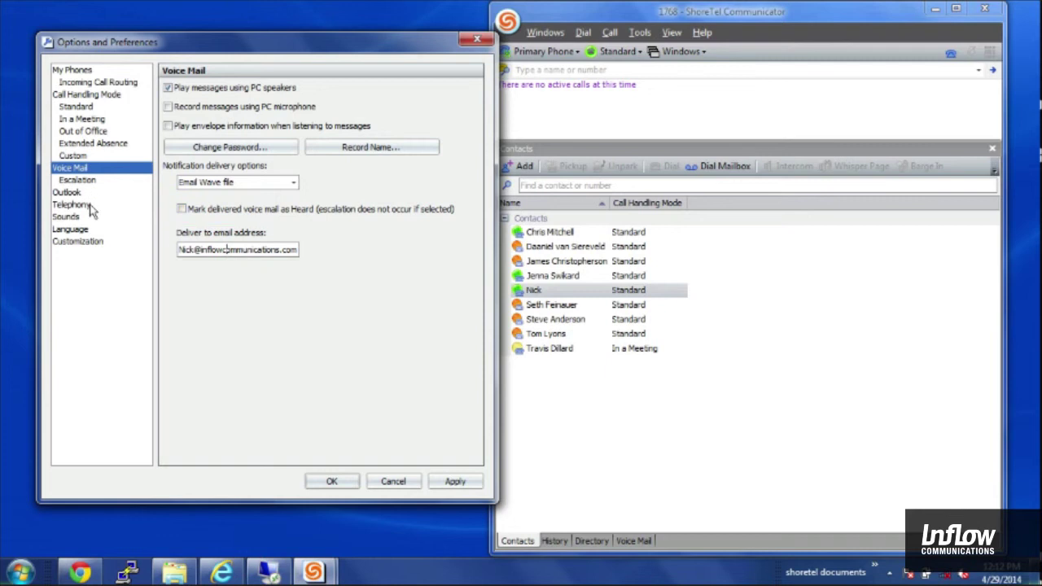
left_click(70, 193)
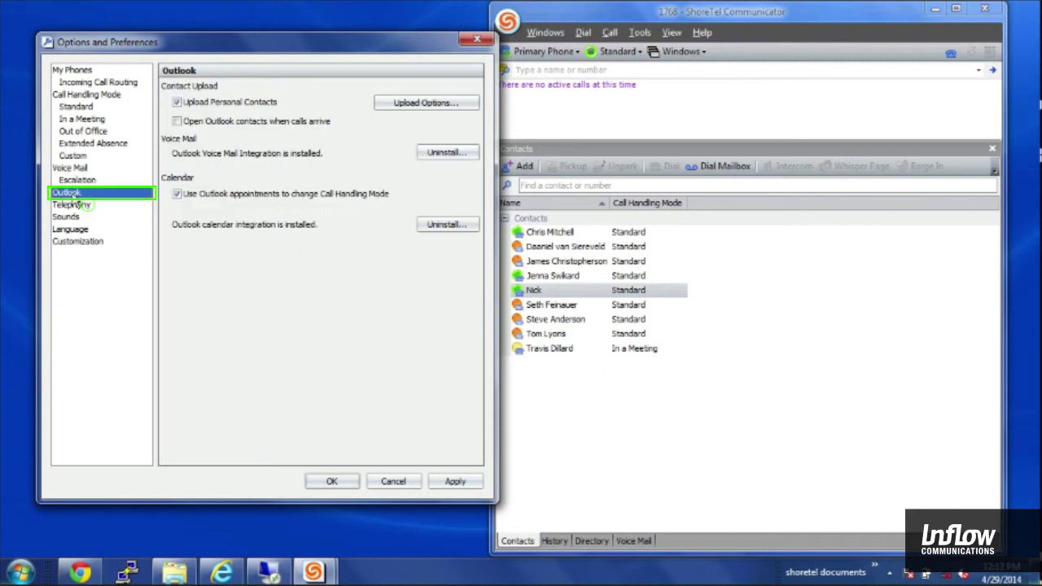